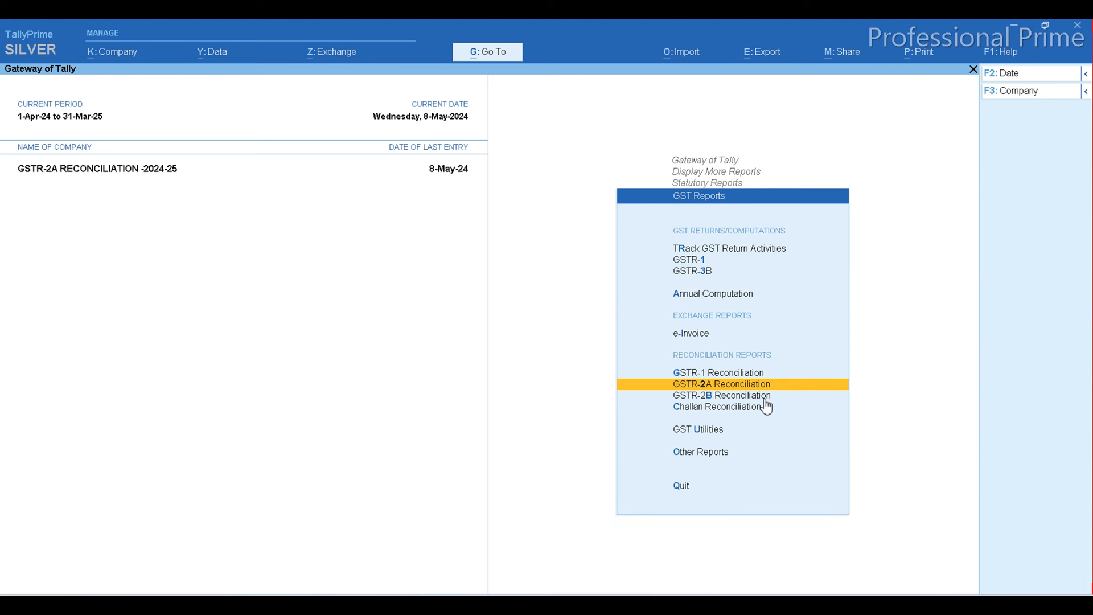
- View the April 2024 GSTR-2A reconciliation exceptions through Track GST Return Activities, and go back to the GST Reports list
left_click(685, 248)
left_click(763, 386)
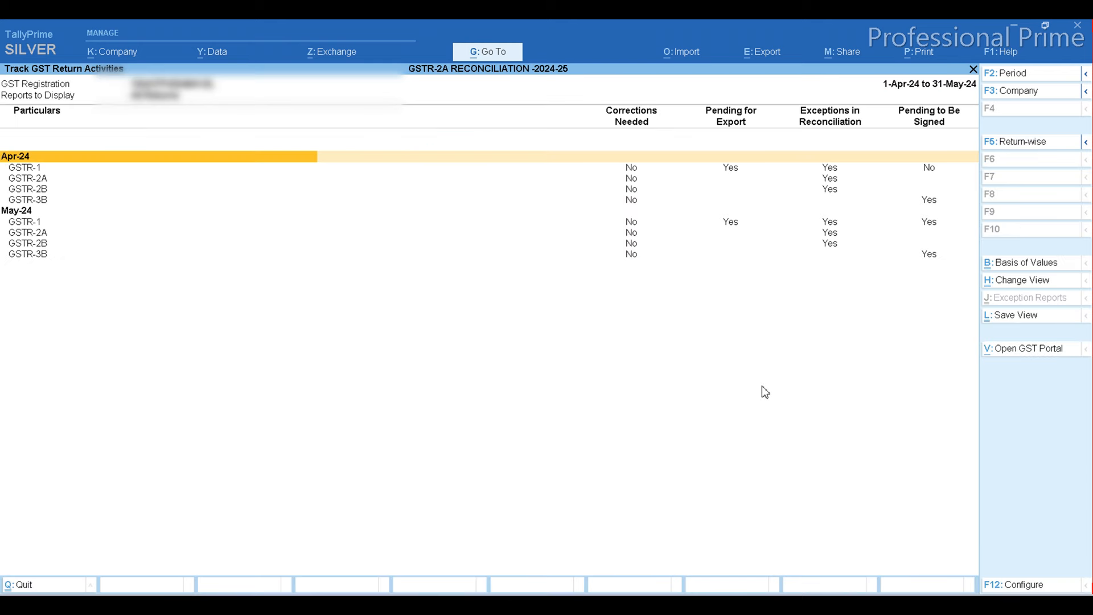
key("Down")
key("Down")
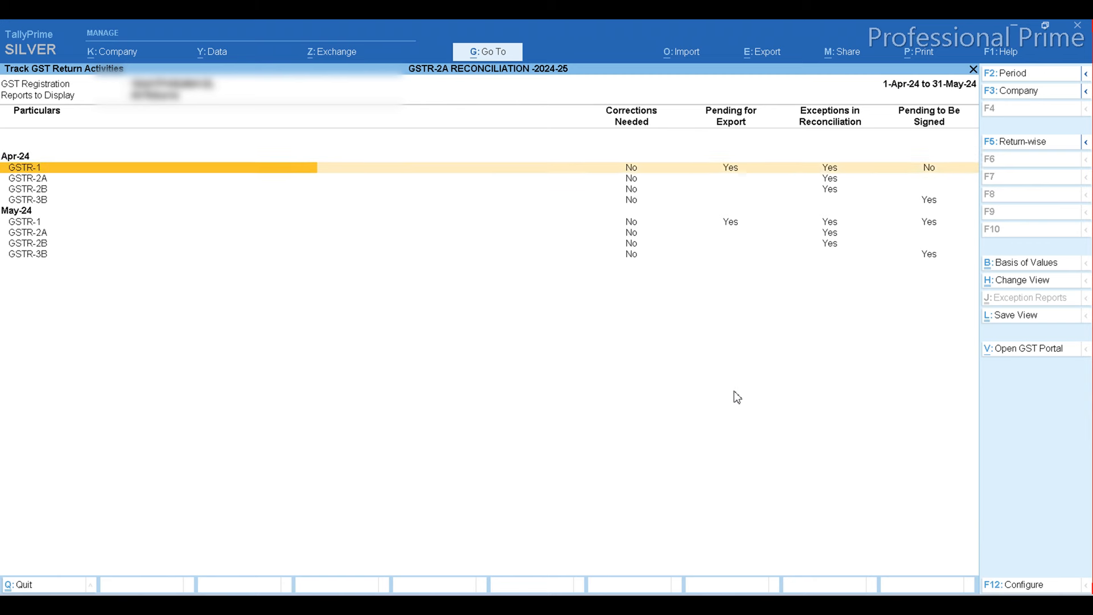
key("Right")
key("Right")
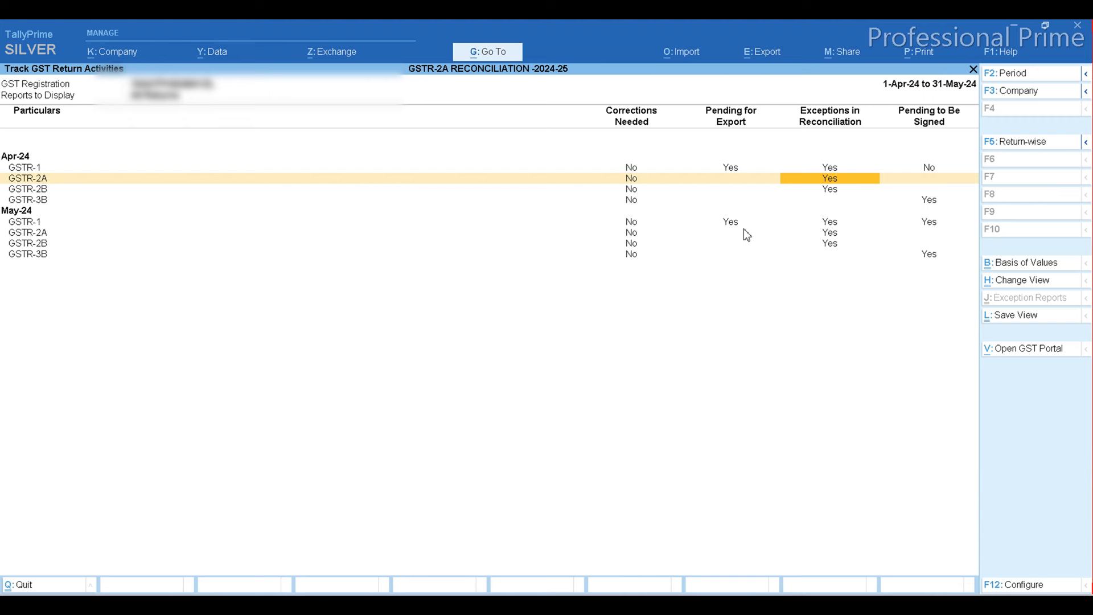
left_click(833, 186)
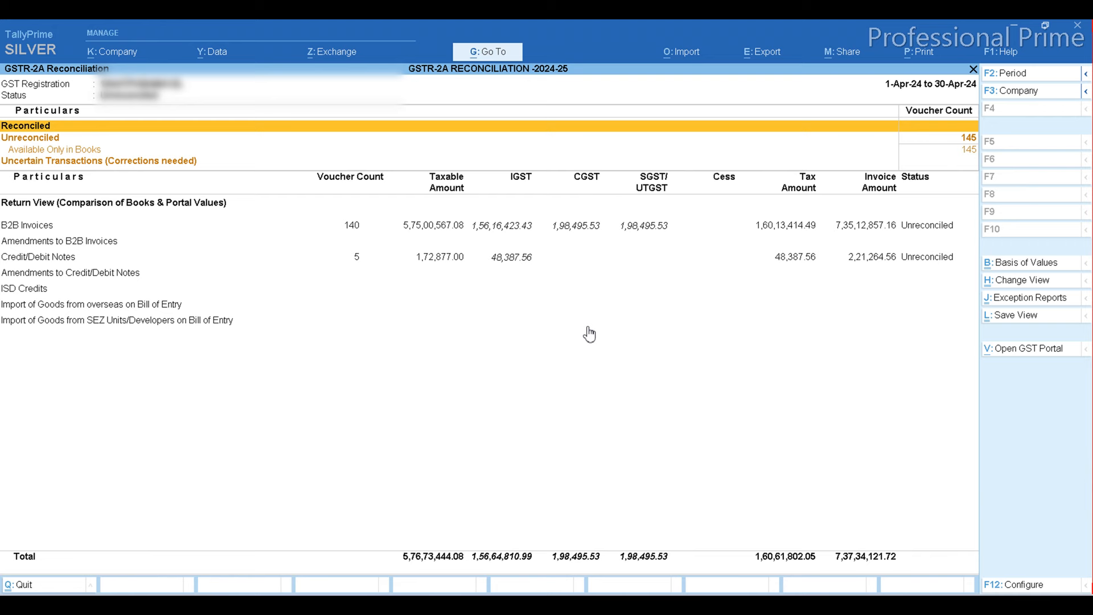
key("Escape")
key("Escape")
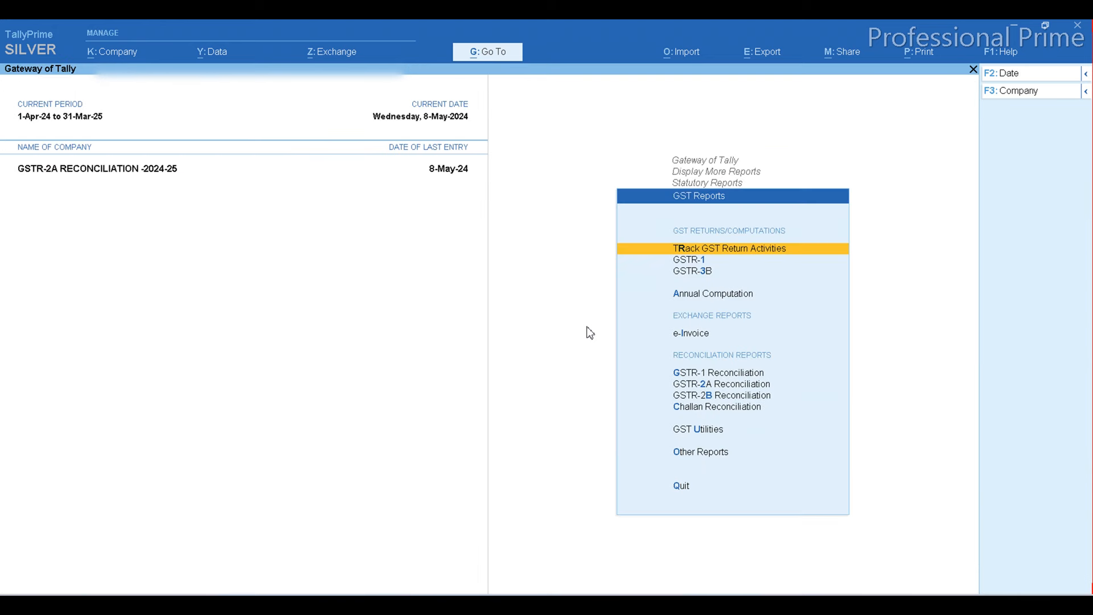
- Open the GSTR-2A Reconciliation report from the reconciliation reports under GST Reports
key("Down")
key("Down")
key("Down")
key("Down")
key("Down")
key("Down")
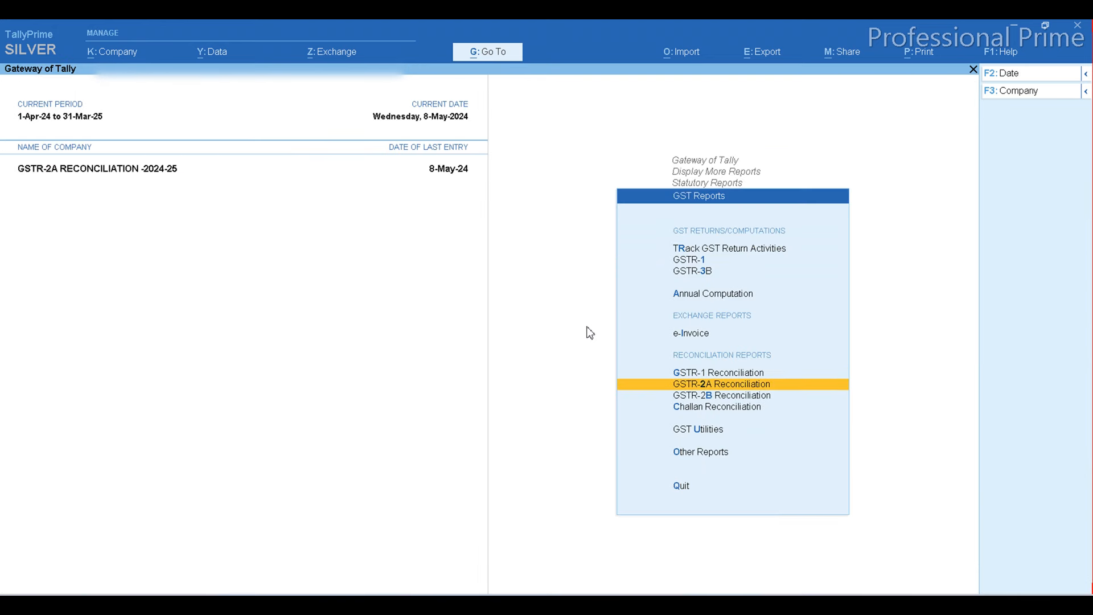
key("Return")
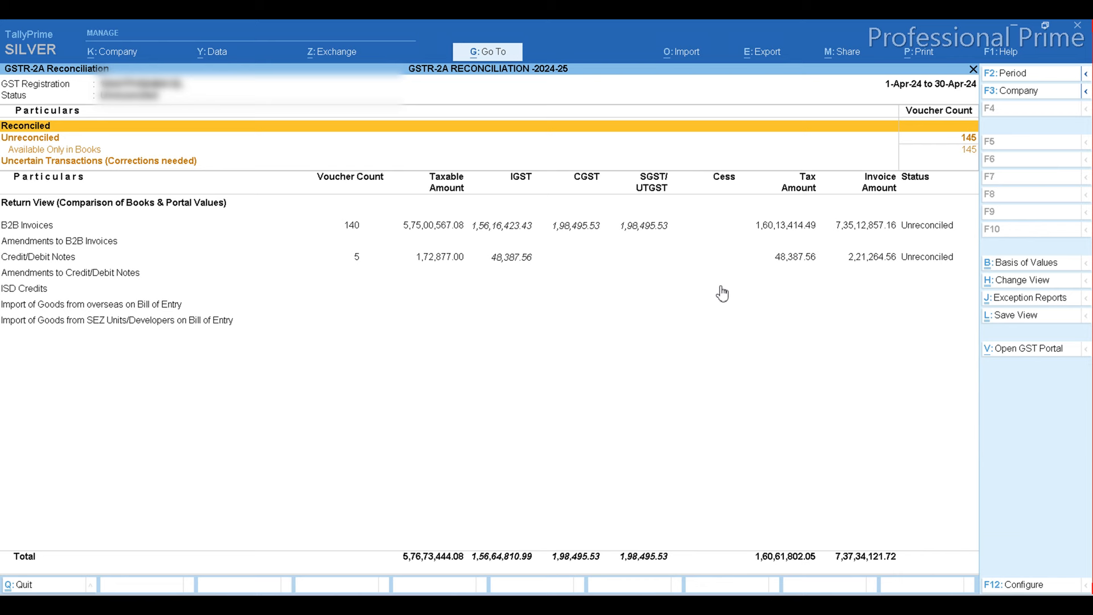
- Start a GST Returns import from the reconciliation report and choose GSTR-2A as the return type
left_click(687, 54)
key("Down")
key("Down")
key("Down")
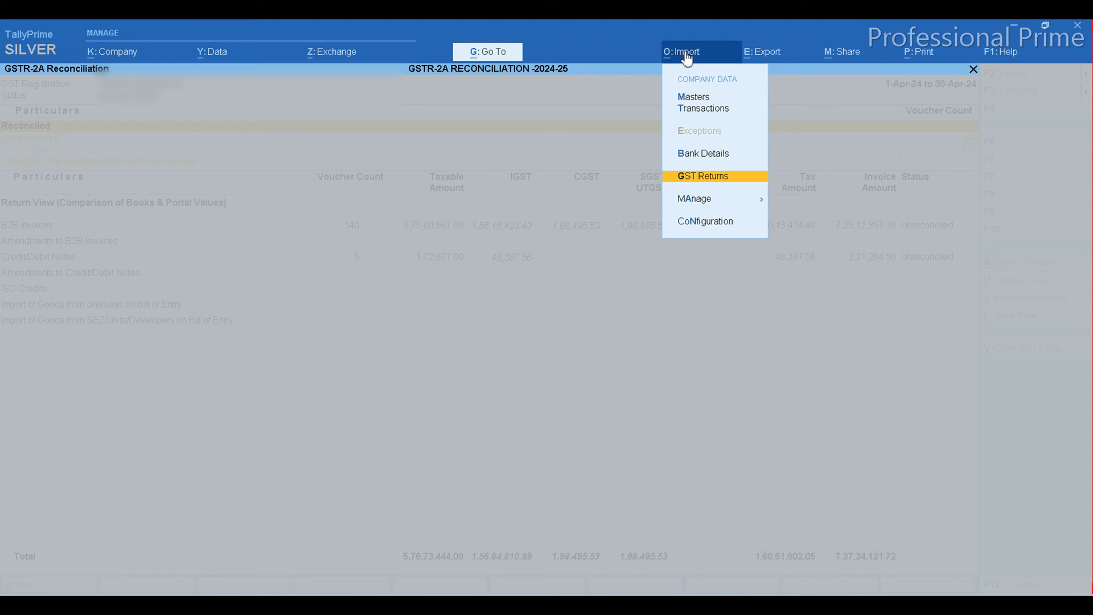
key("Return")
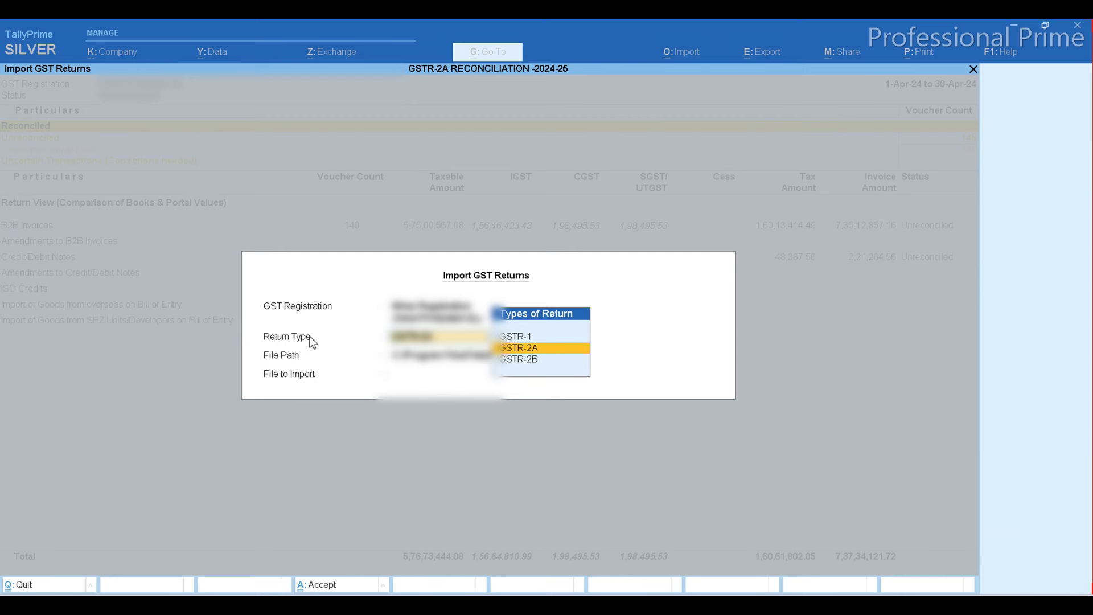
left_click(535, 350)
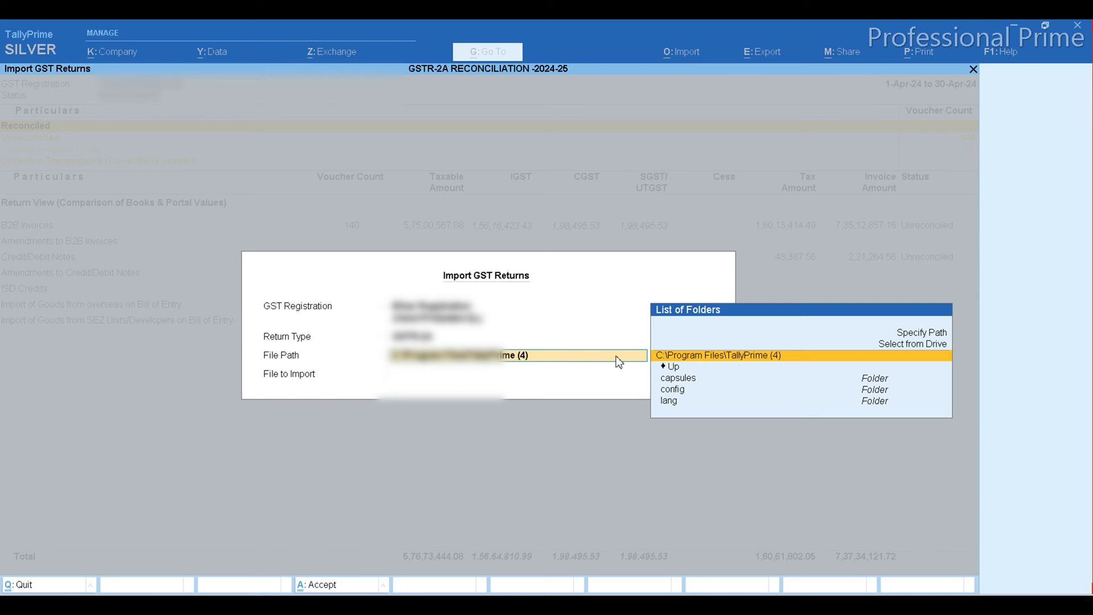
- Set the import's file path to the Downloads folder by selecting it from the list of drives
left_click(934, 343)
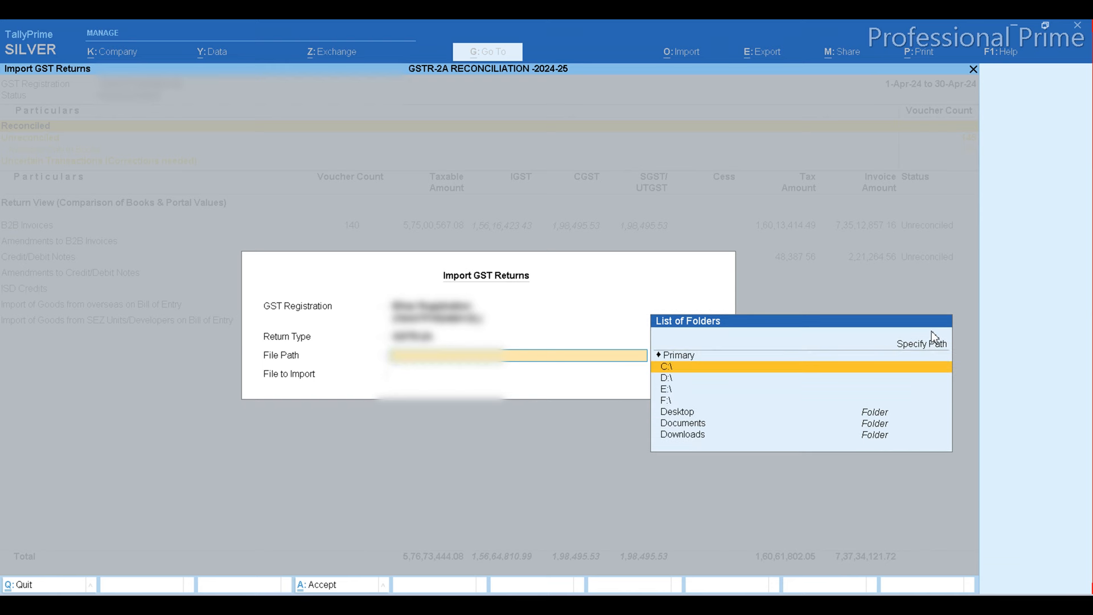
key("Down")
key("Down")
key("Down")
key("Down")
key("Down")
key("Down")
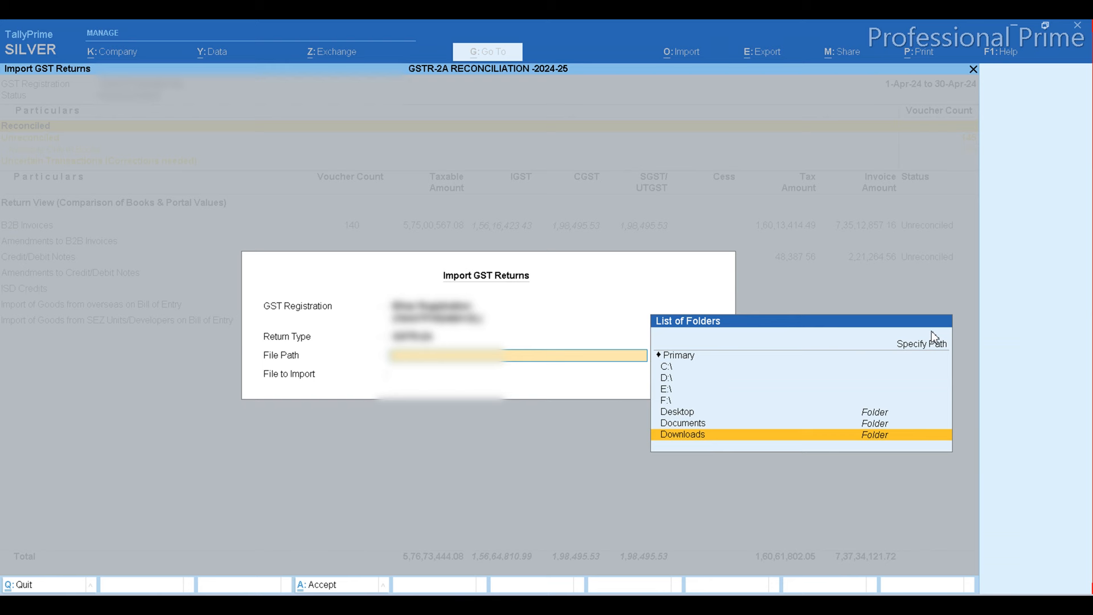
key("Return")
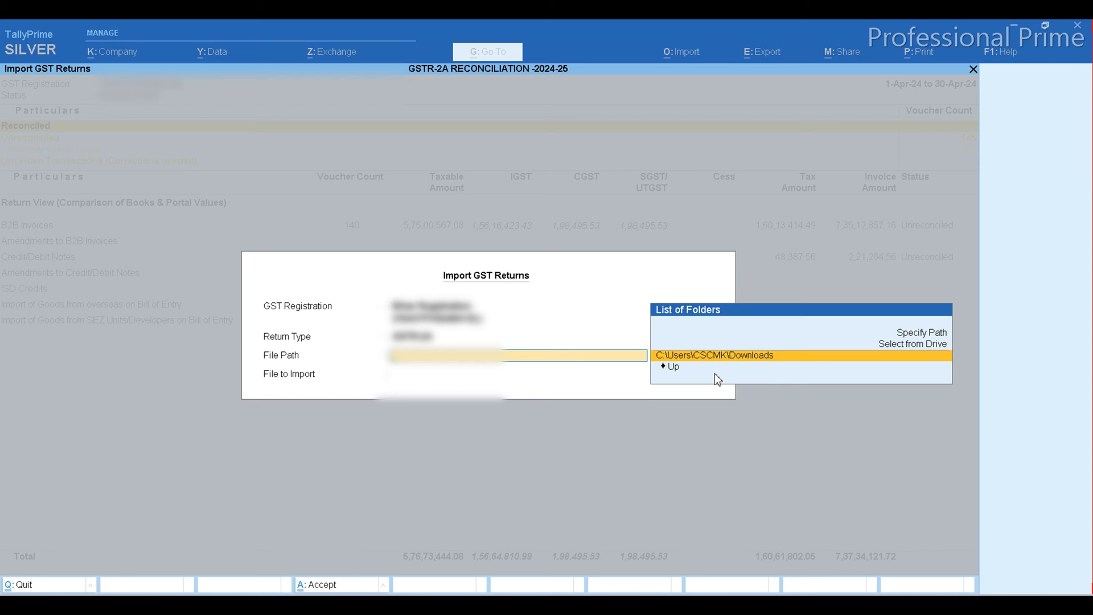
key("Return")
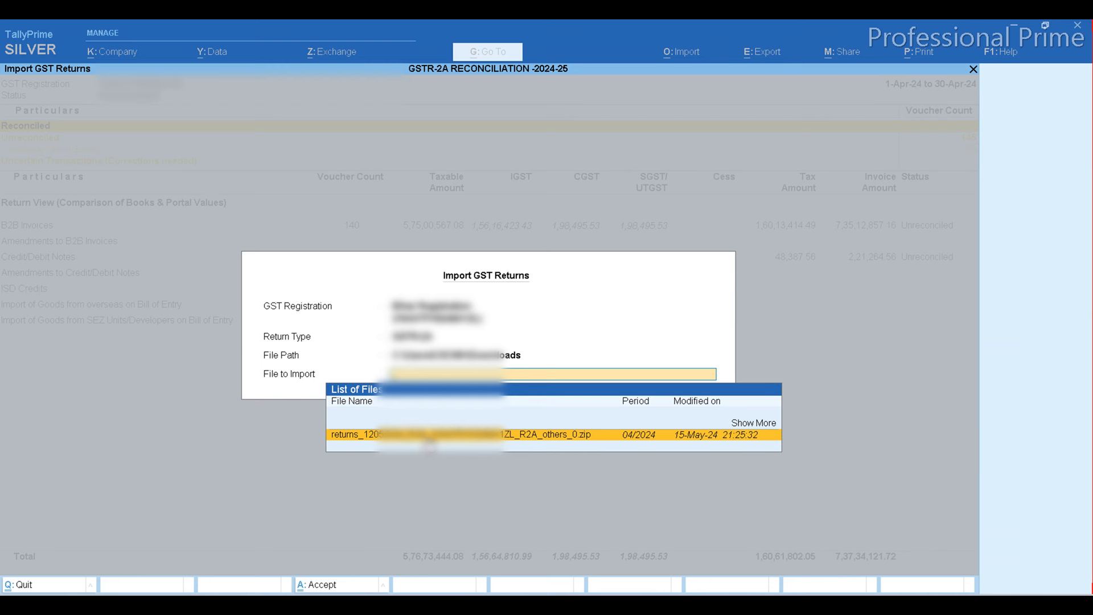
- Import the R2A zip file for period 04/2024 and dismiss the import summary
key("Return")
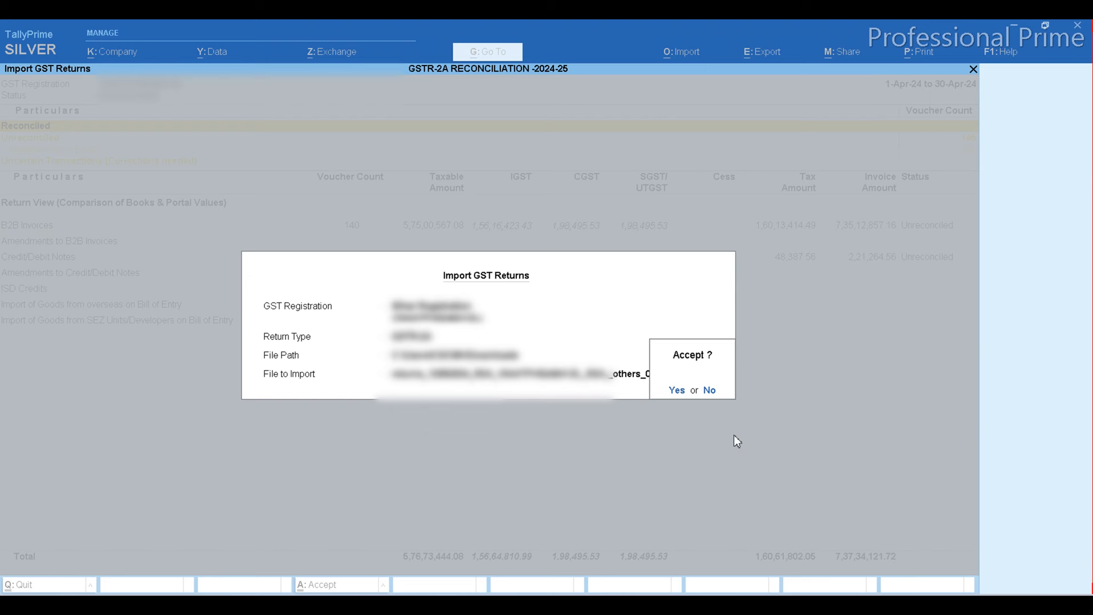
key("Return")
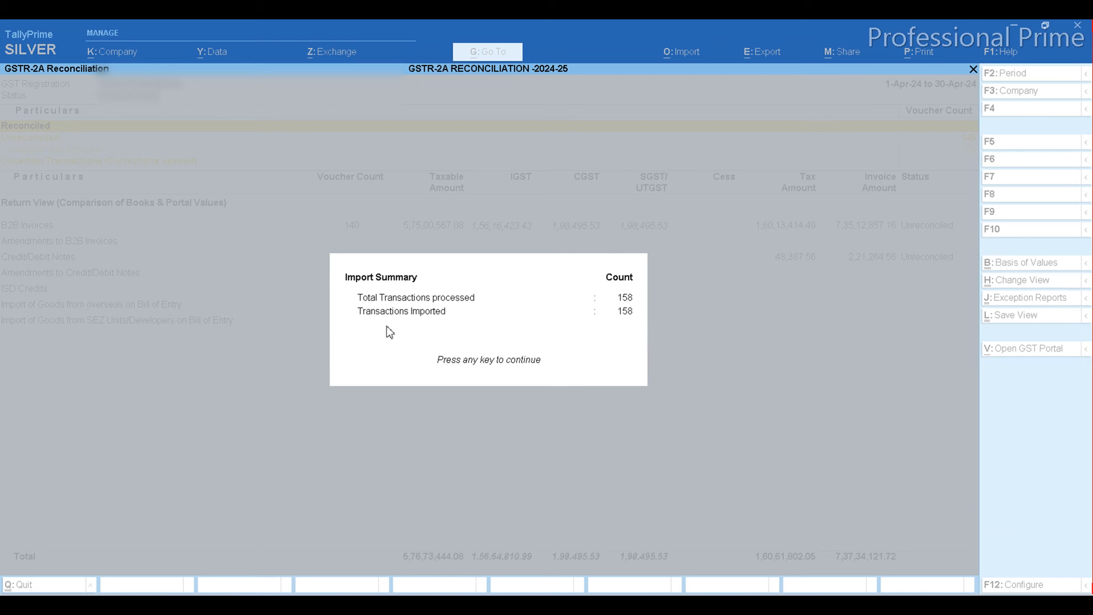
left_click(503, 362)
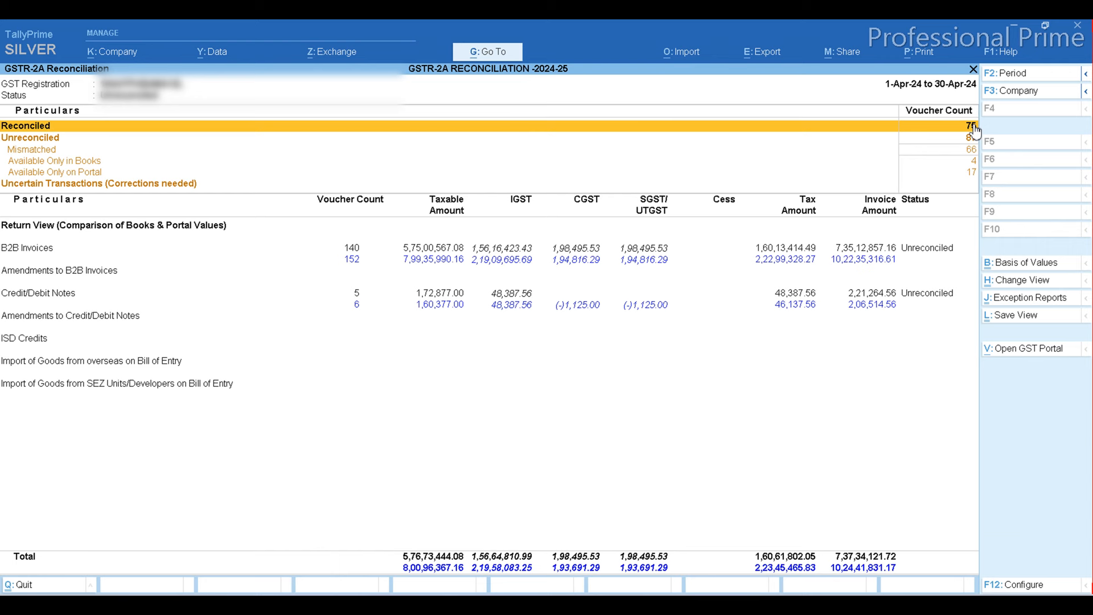
- Examine the voucher counts for Reconciled, Unreconciled, Mismatched, Available Only in Books and Available Only on Portal in the reconciliation report
key("Down")
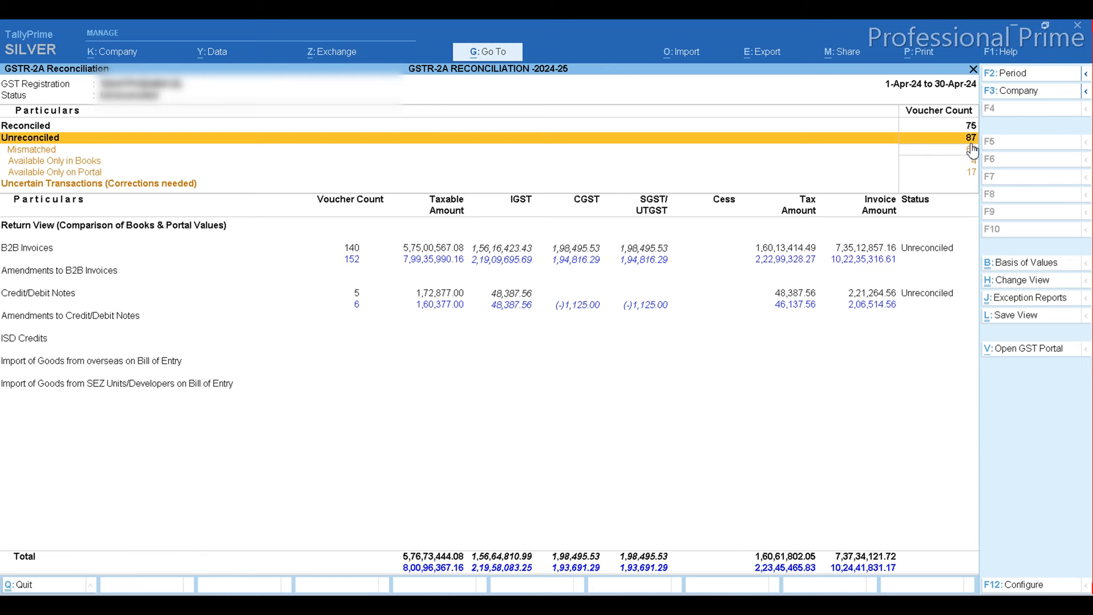
left_click(973, 150)
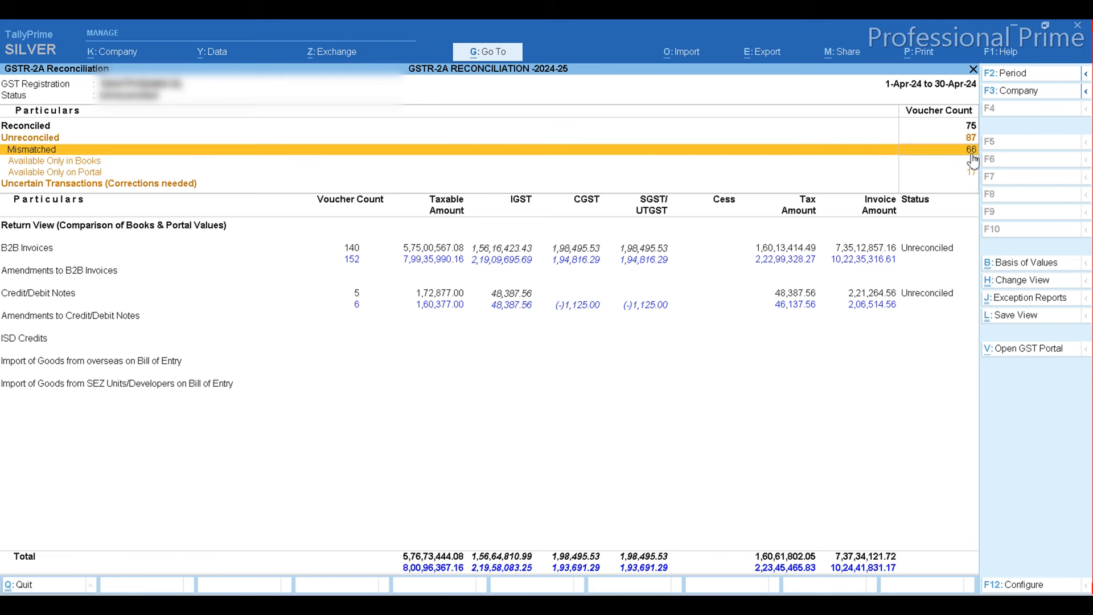
key("Down")
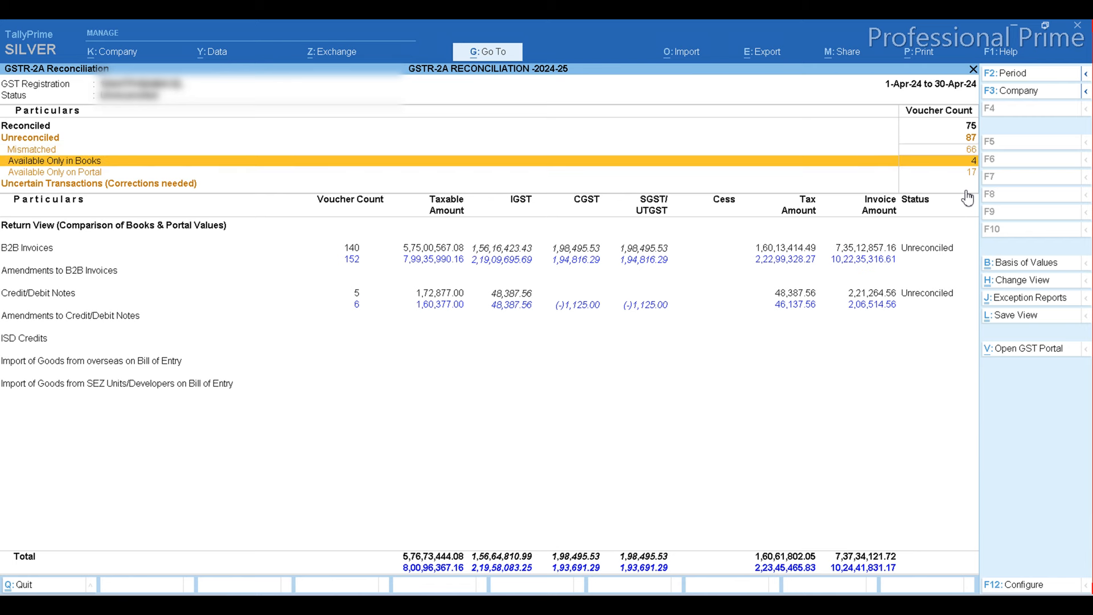
key("Down")
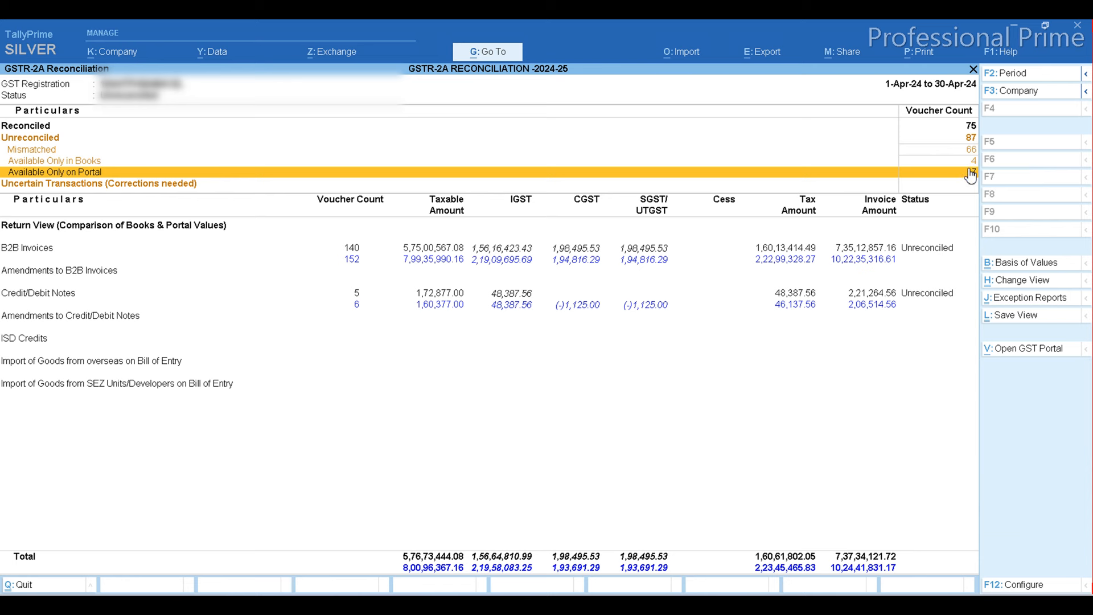
key("Up")
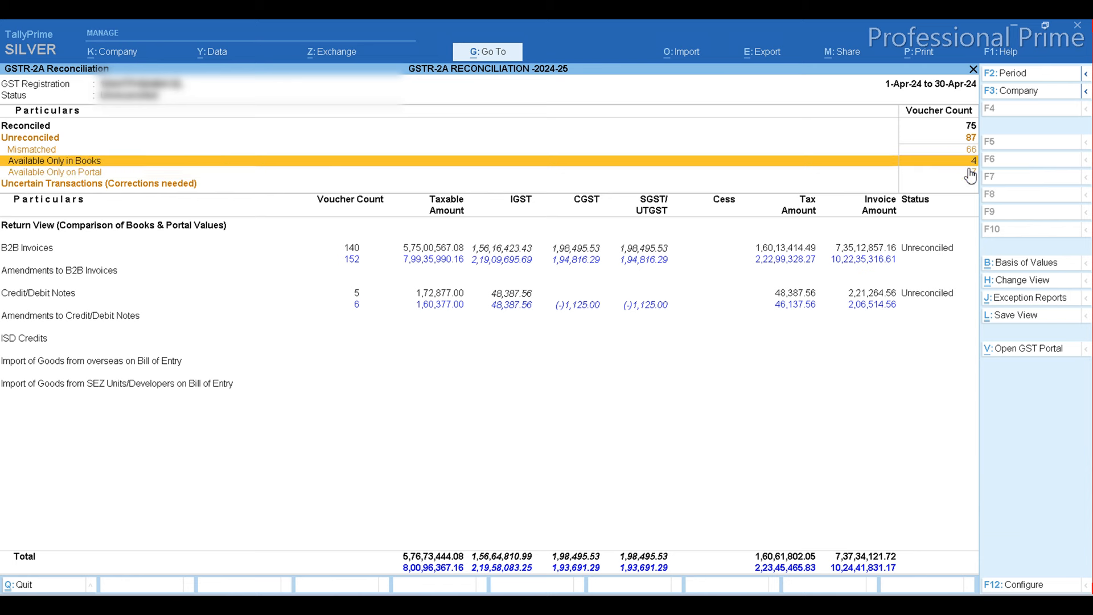
key("Up")
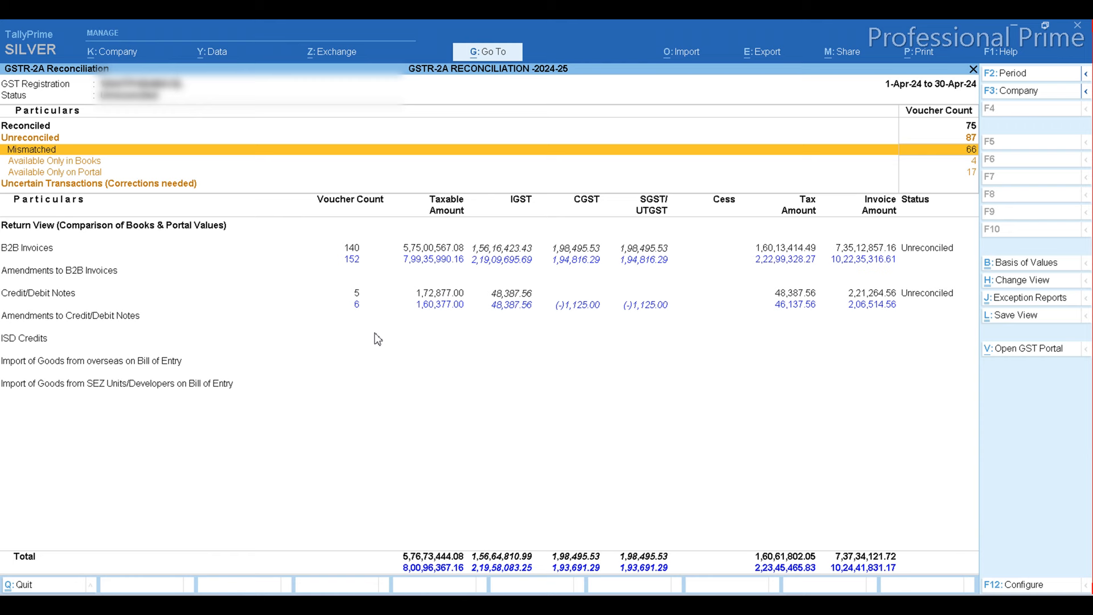
key("Down")
key("Down")
key("Down")
key("Up")
key("Up")
key("Up")
key("Up")
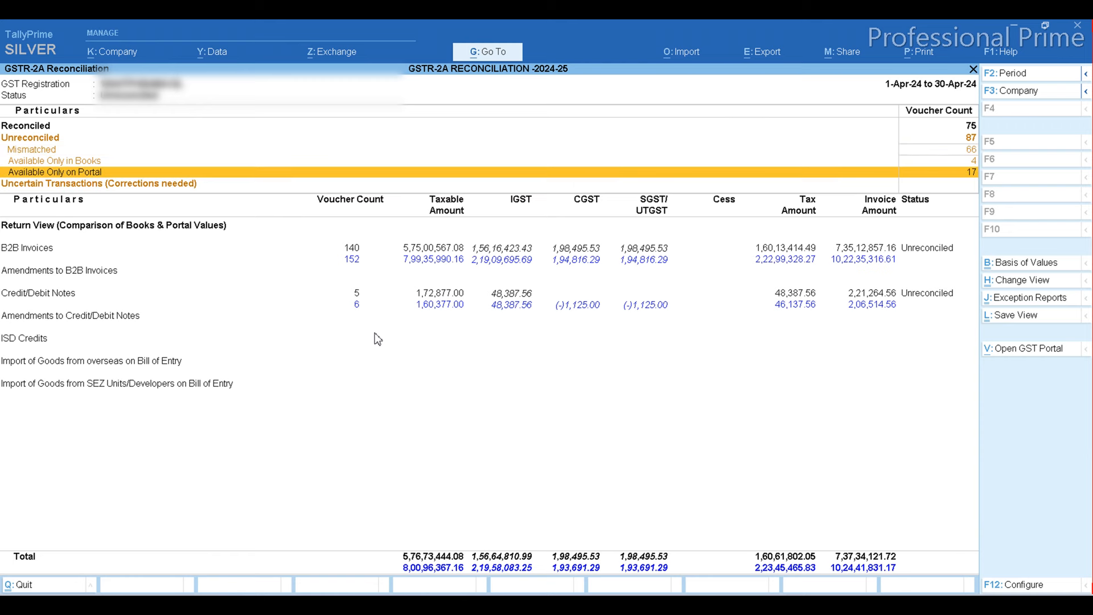
- Open the summary of Credit/Debit Notes from the return view of the GSTR-2A reconciliation
key("Down")
key("Down")
key("Down")
key("Down")
key("Down")
key("Down")
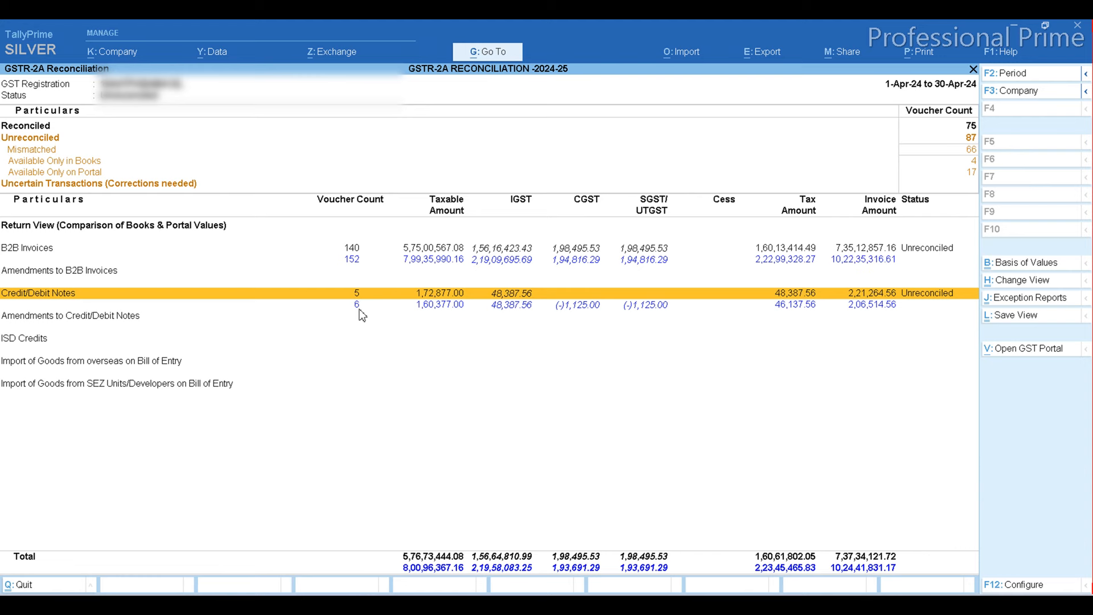
key("Return")
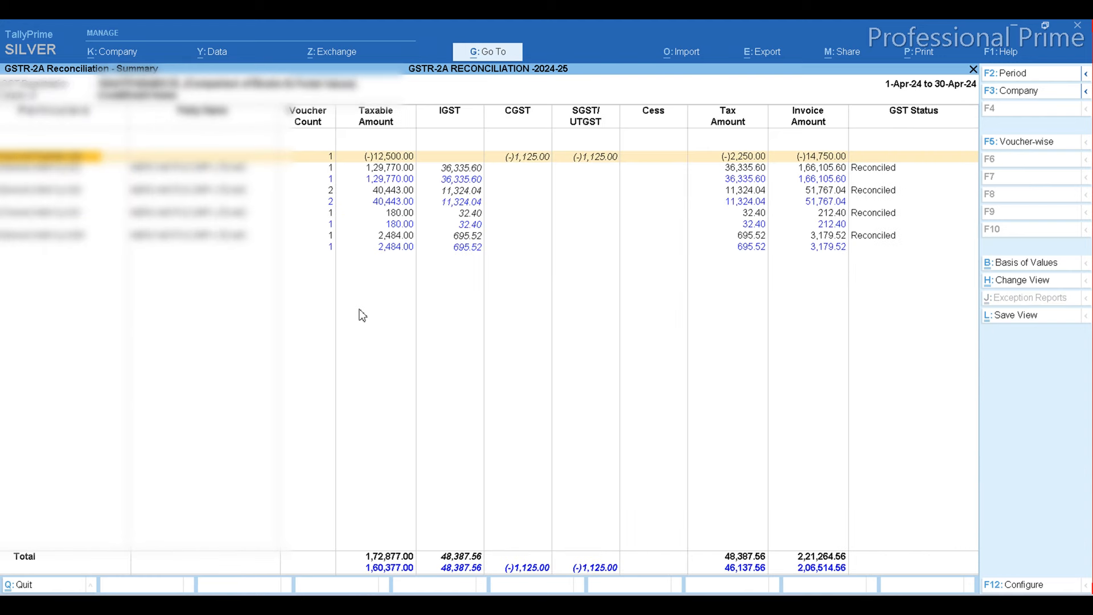
- Compare the books and portal values and the GST status of each party in the Credit/Debit Notes summary
key("Down")
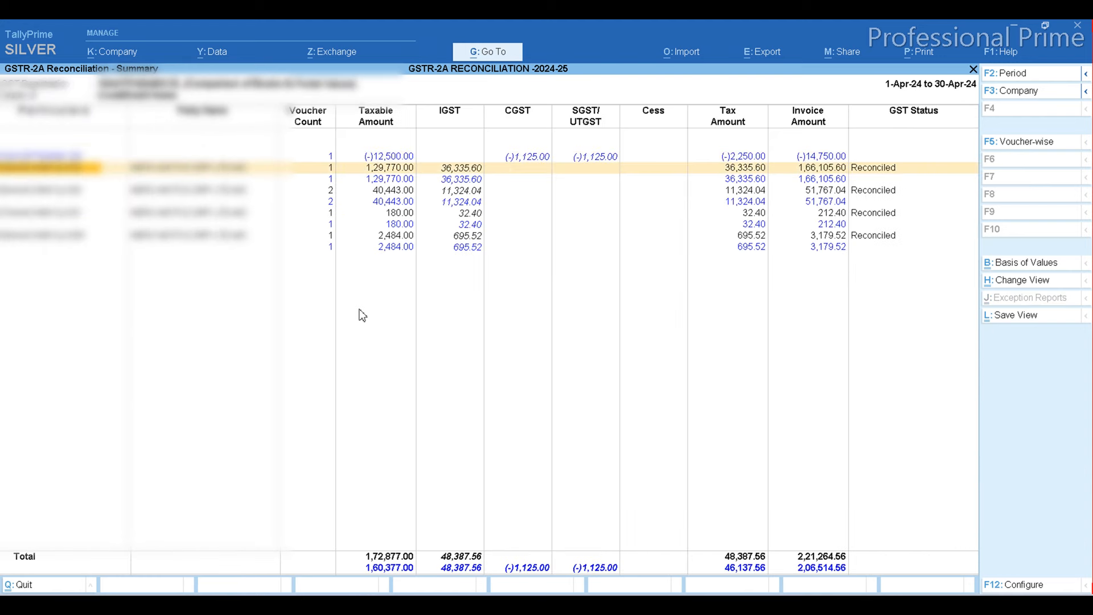
key("Down")
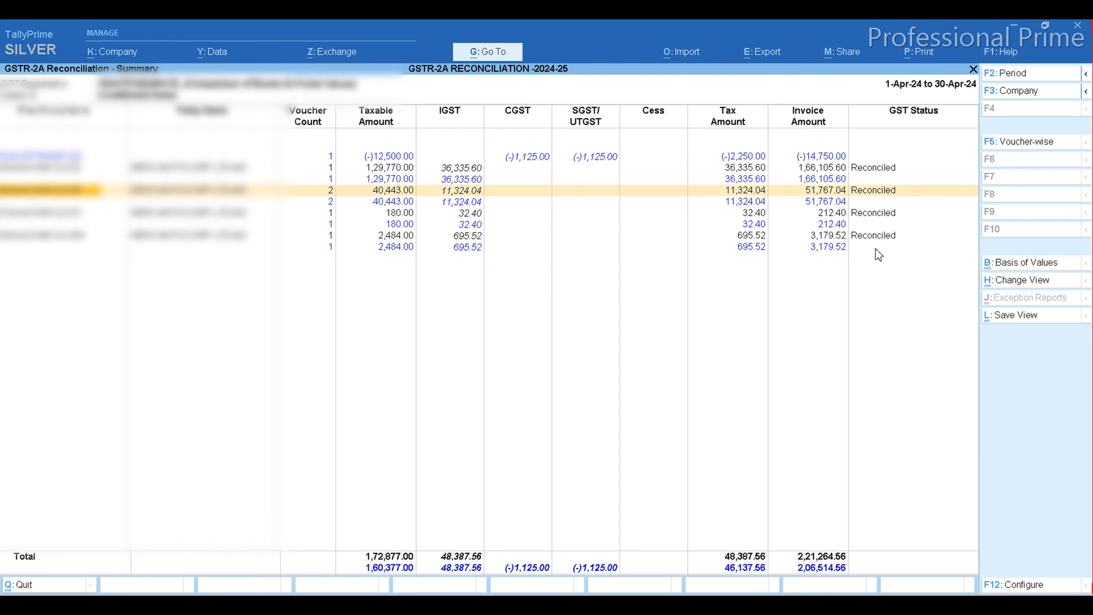
key("Up")
key("Up")
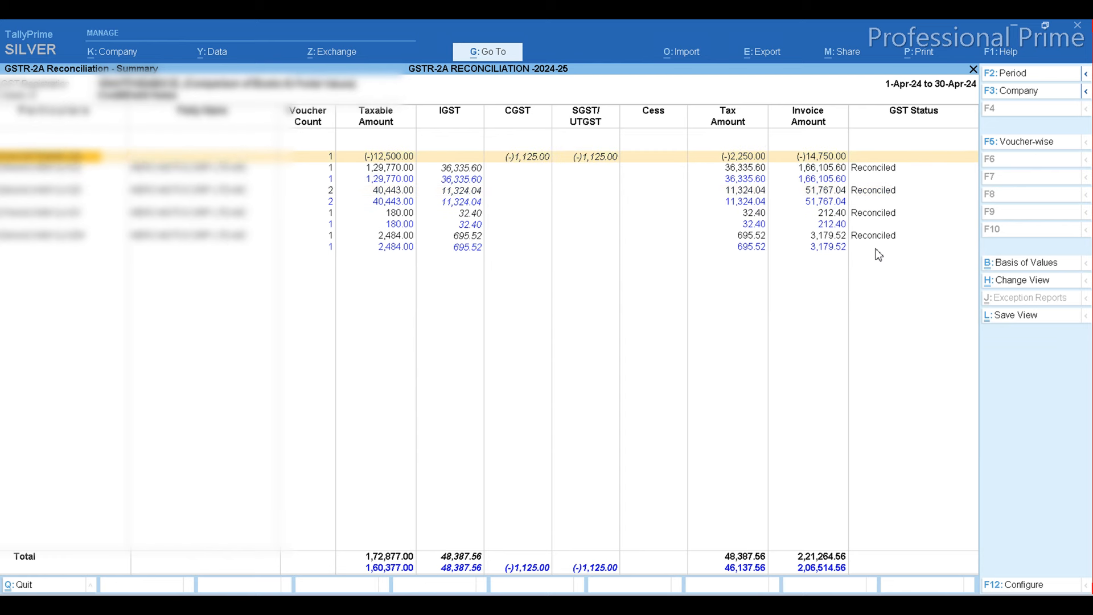
key("Down")
key("Up")
key("Down")
key("Up")
- View the first, portal-only credit/debit note in GST Portal View, and return to the main GSTR-2A reconciliation report
left_click(837, 152)
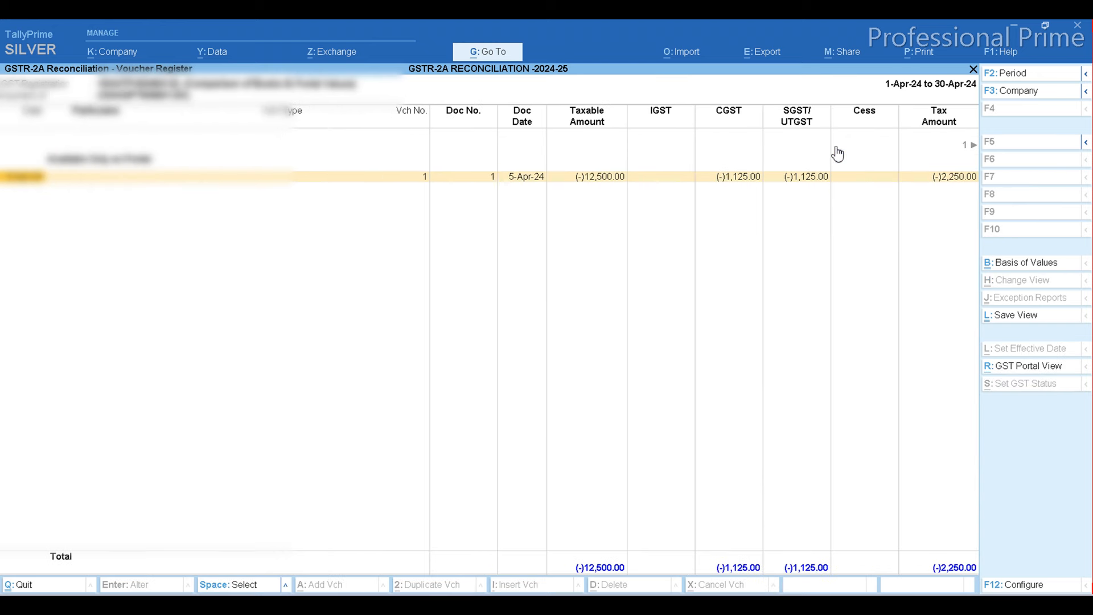
key("alt+r")
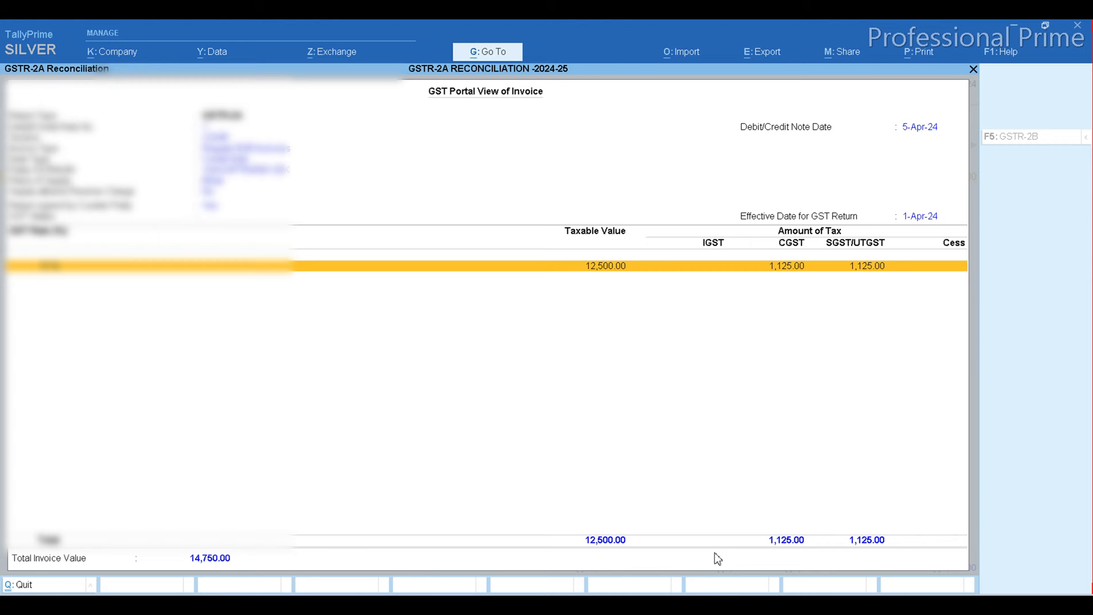
key("Escape")
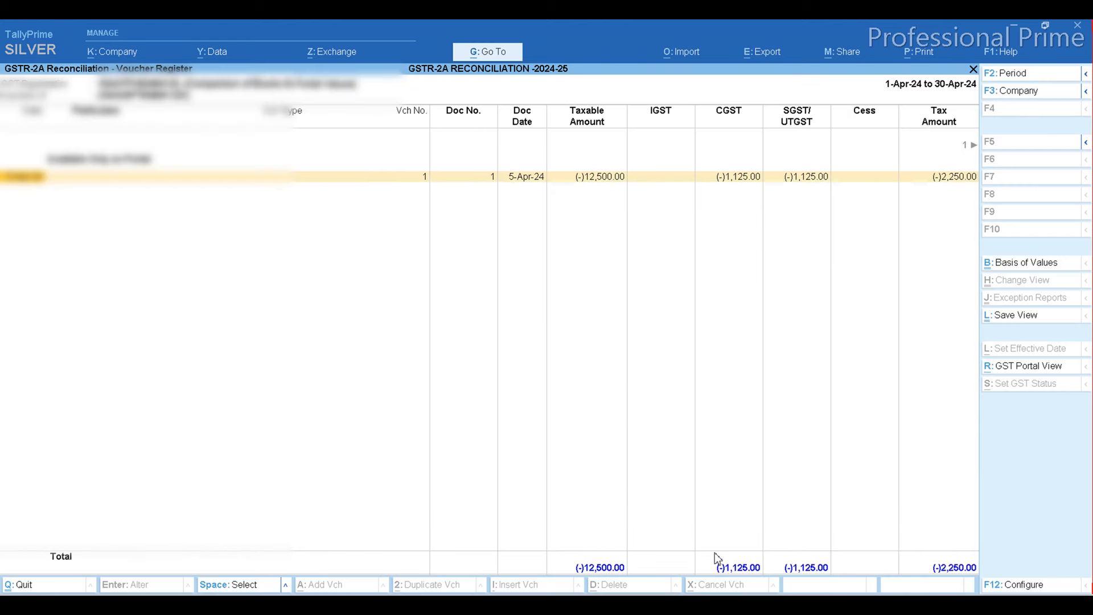
key("Escape")
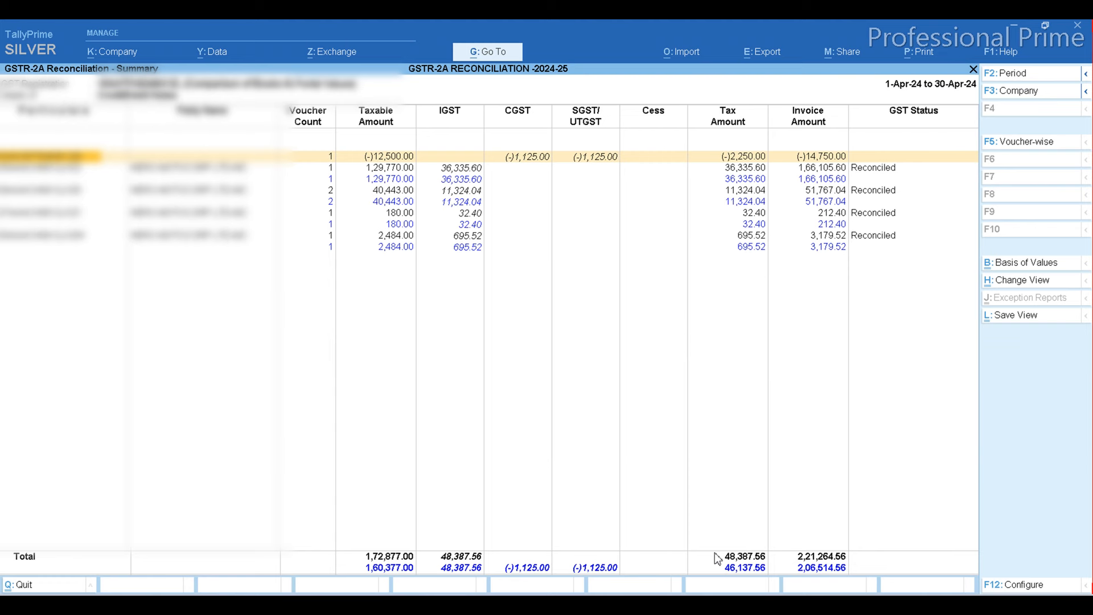
key("Escape")
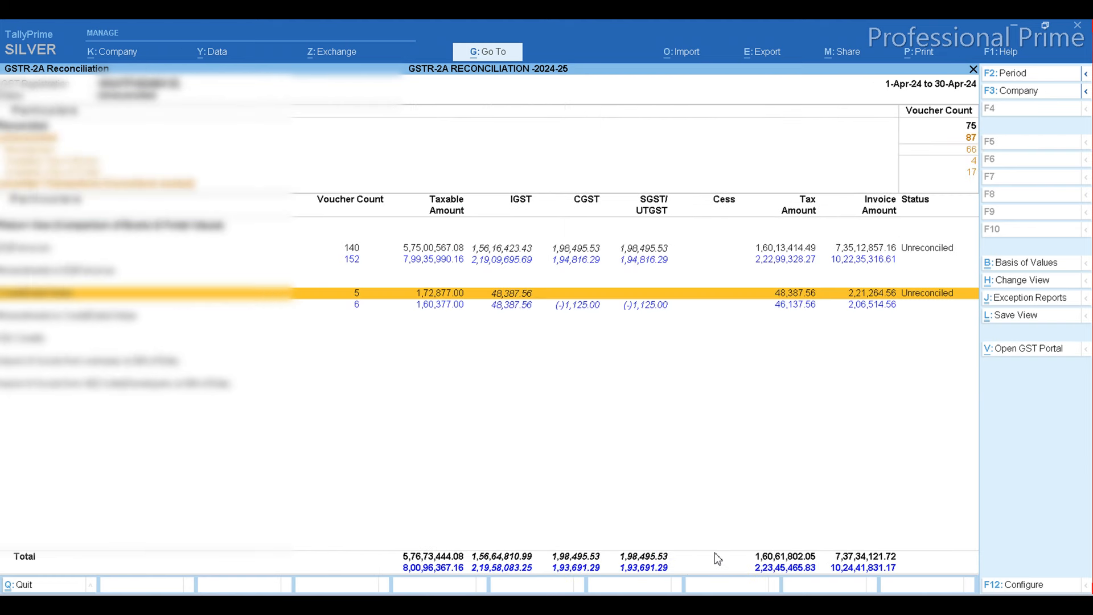
- Open the summary of B2B Invoices from the return view of the GSTR-2A reconciliation
key("Up")
key("Up")
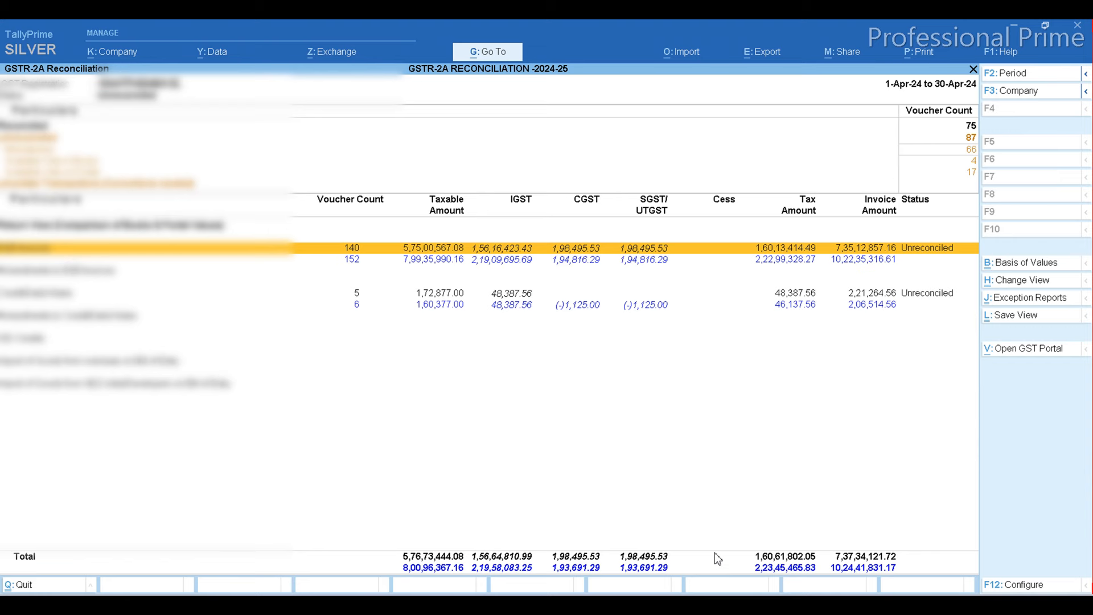
key("Return")
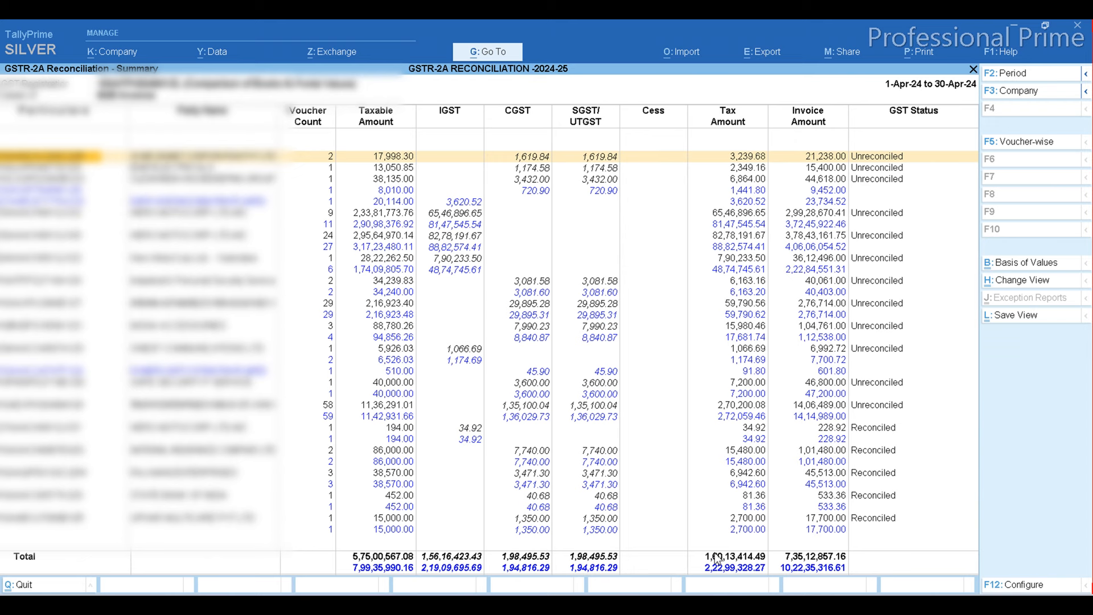
- Compare the books and portal values and the GST status of each party in the B2B Invoices summary
key("Down")
key("Down")
key("Down")
key("Down")
key("Down")
key("Down")
key("Down")
key("Down")
key("Down")
key("Down")
key("Down")
key("Down")
key("Down")
key("Down")
key("Down")
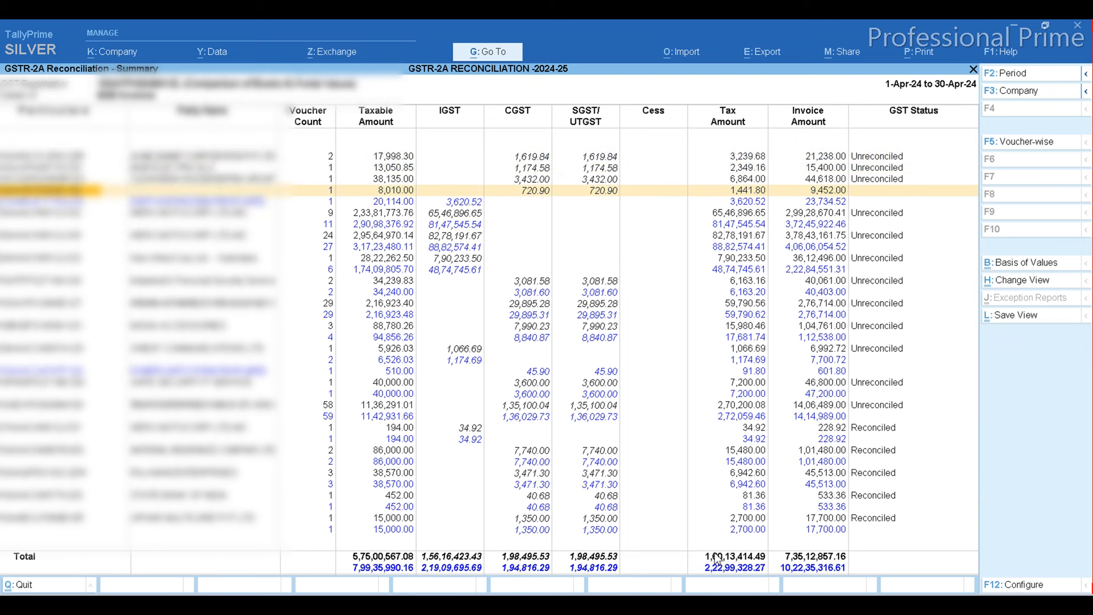
key("Up")
key("Up")
key("Up")
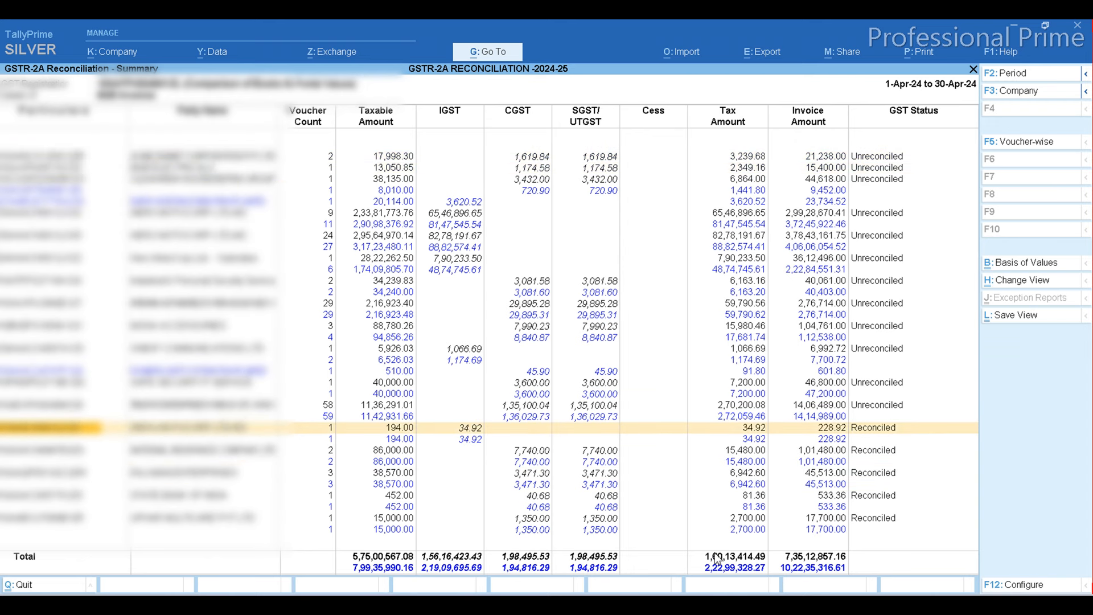
- Mark the first two Reconciled parties, with taxable amounts 194.00 and 86,000.00, in the B2B Invoices summary
key("space")
key("Down")
key("Down")
key("Up")
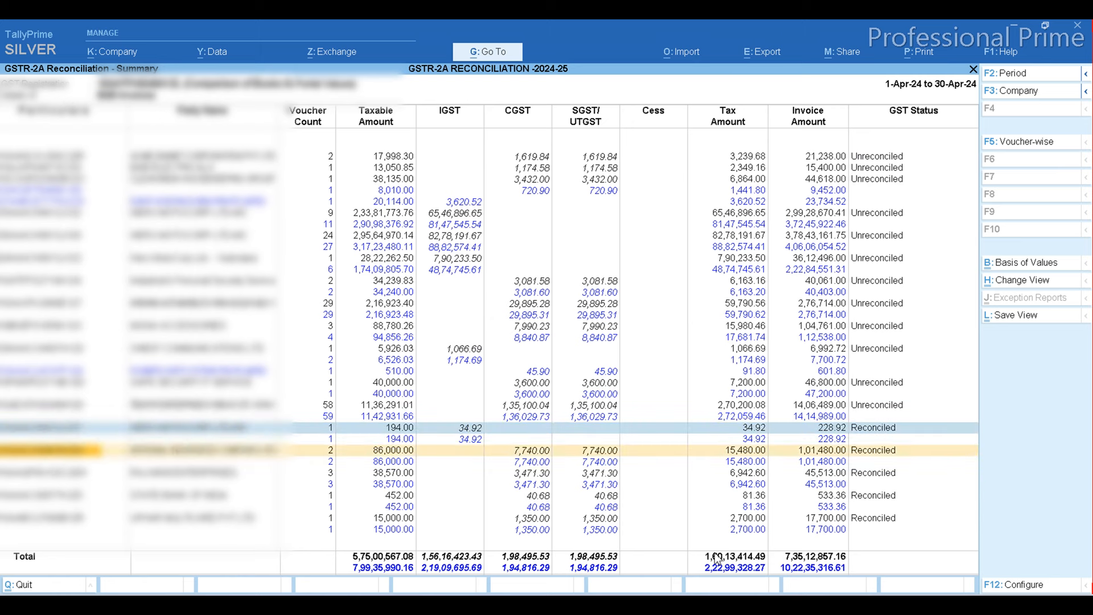
key("space")
key("Down")
key("Down")
key("Up")
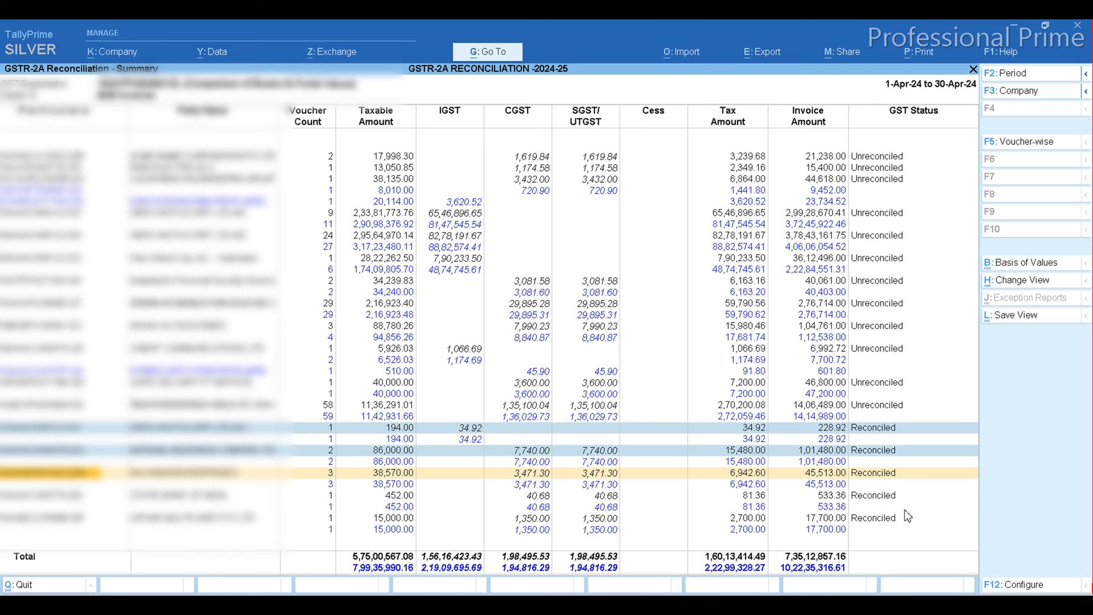
- Examine the remaining Reconciled parties and the Unreconciled parties listed above them in the B2B Invoices summary
key("Down")
key("Down")
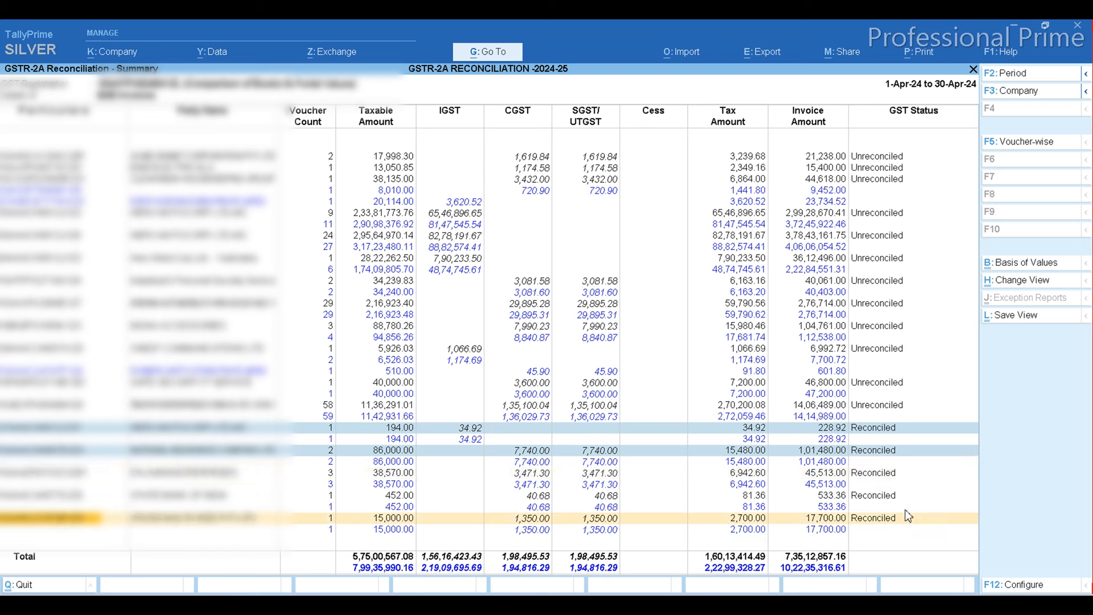
key("Up")
key("Up")
key("Up")
key("Up")
key("Up")
key("Up")
key("Up")
key("Up")
key("Up")
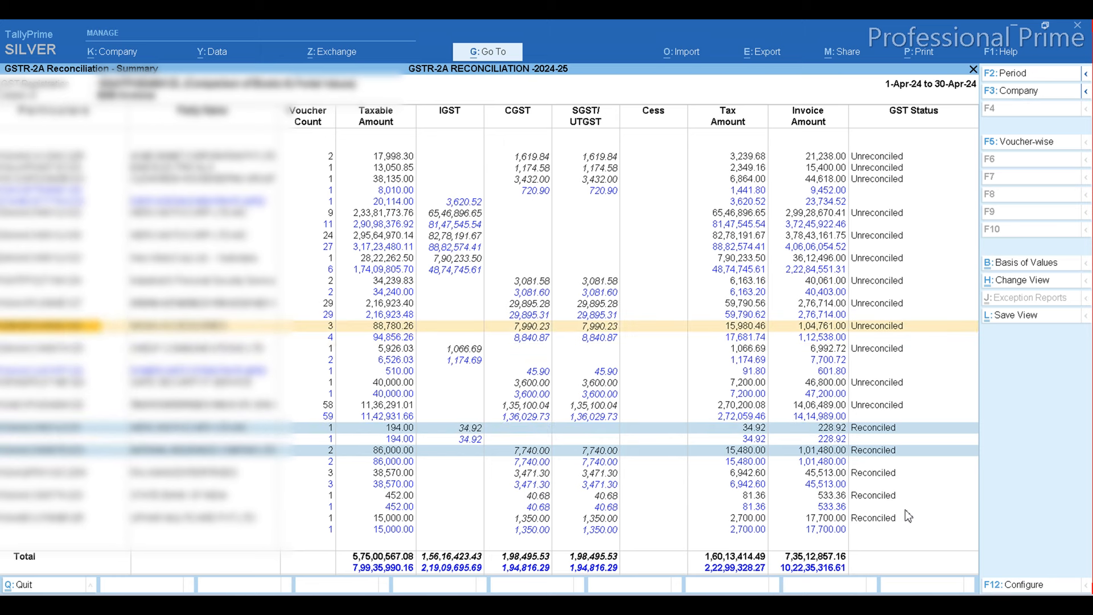
- Show the B2B Invoices summary based on Unreconciled transactions, with Comparison of Books & Portal Values
left_click(1024, 263)
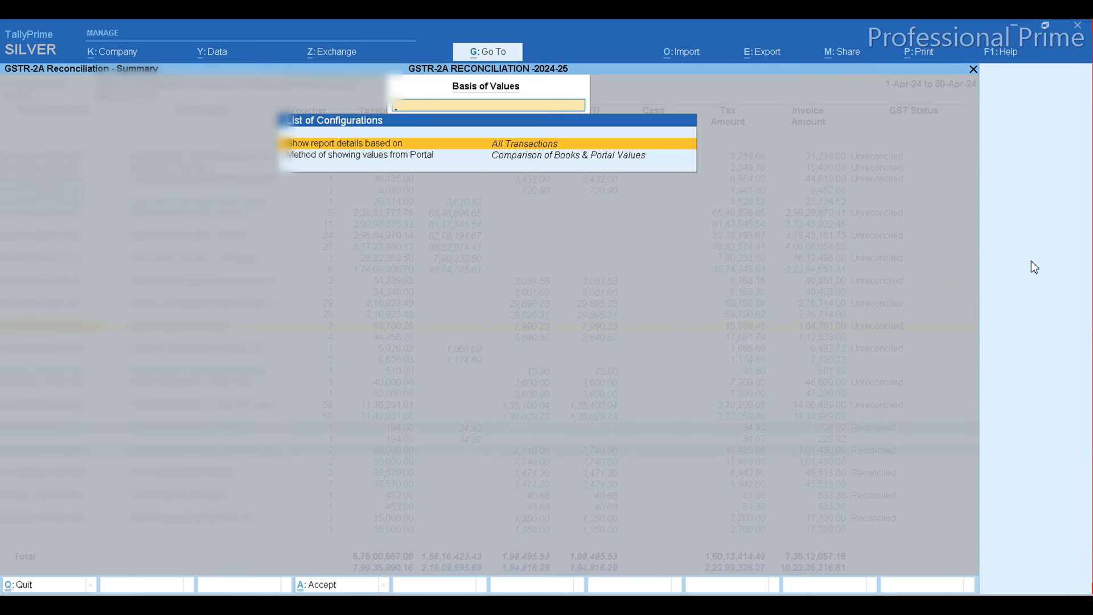
key("Return")
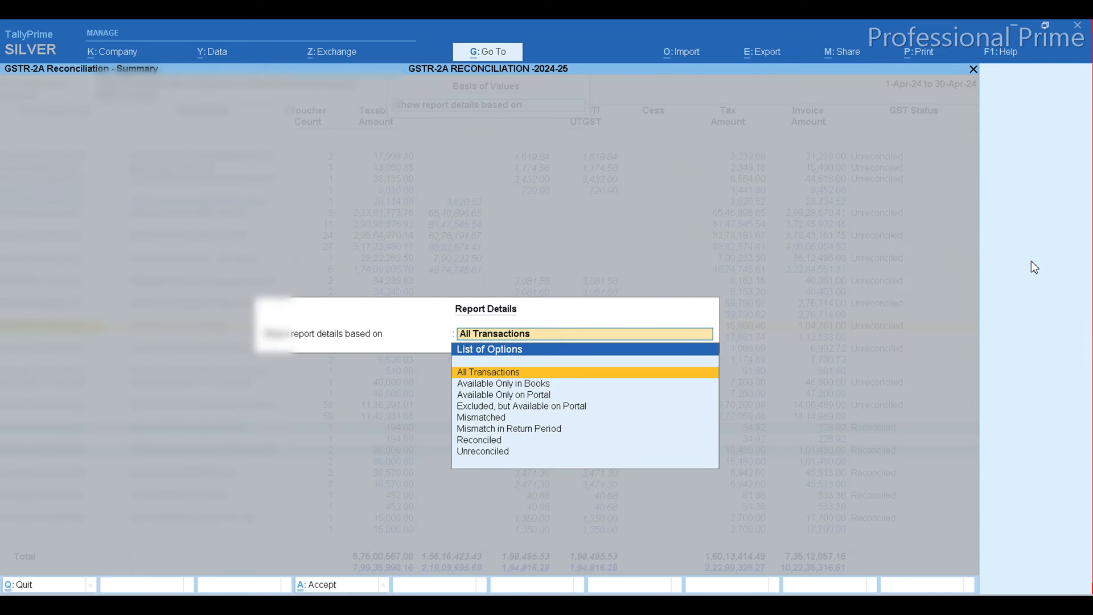
key("Down")
key("Down")
key("Down")
key("Down")
key("Down")
key("Down")
key("Down")
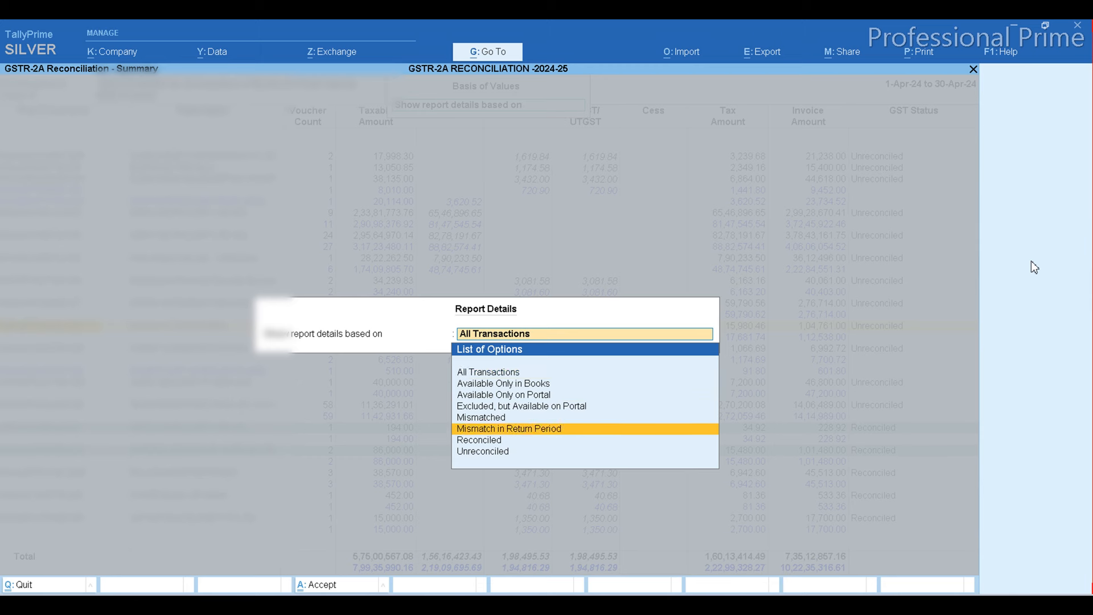
key("Return")
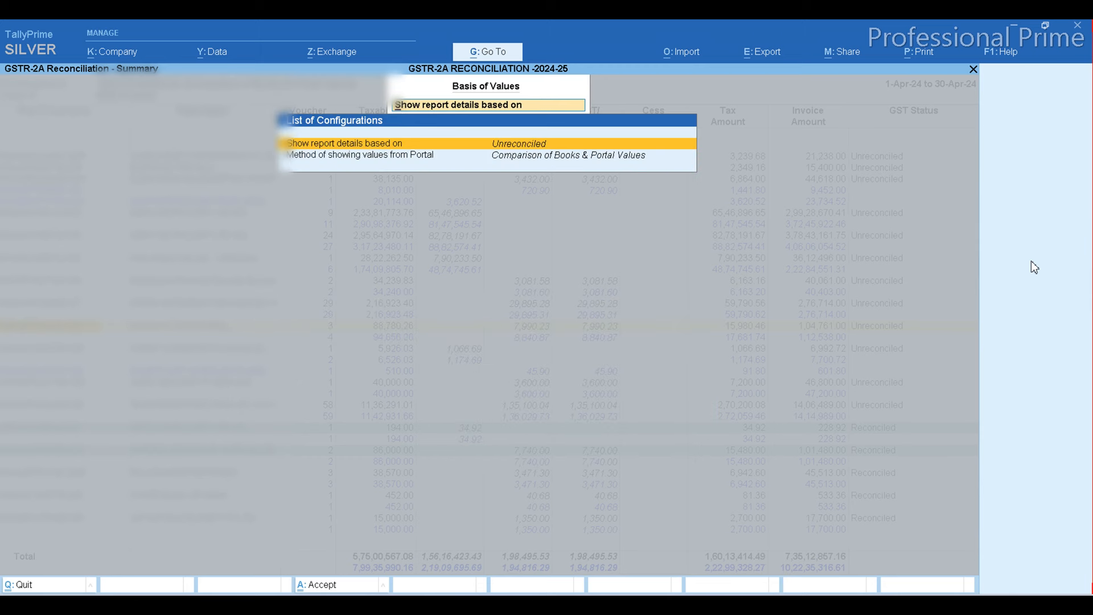
key("Down")
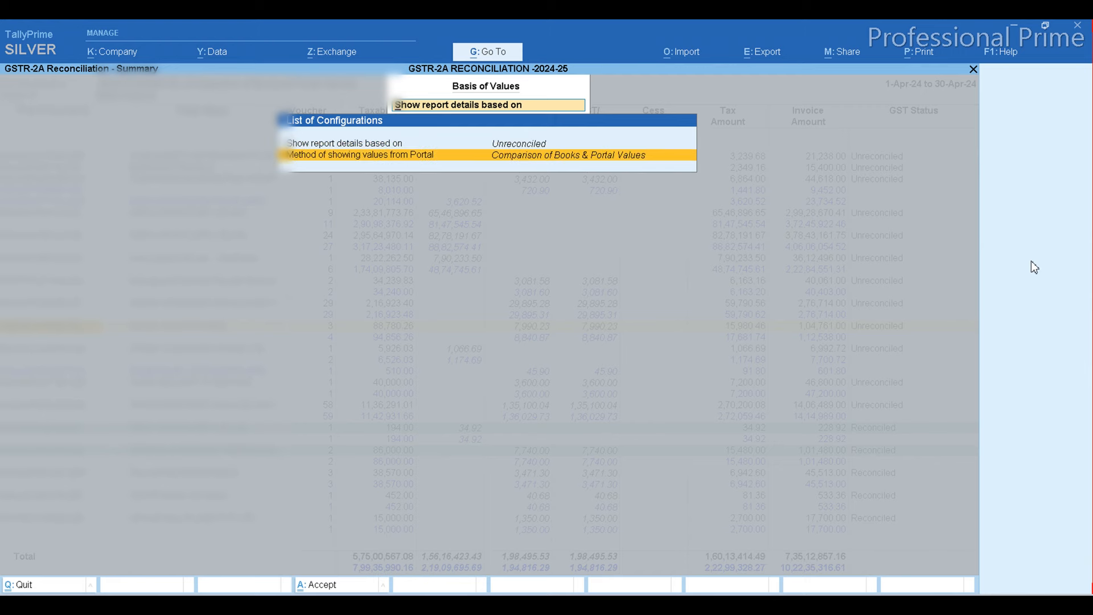
key("ctrl+a")
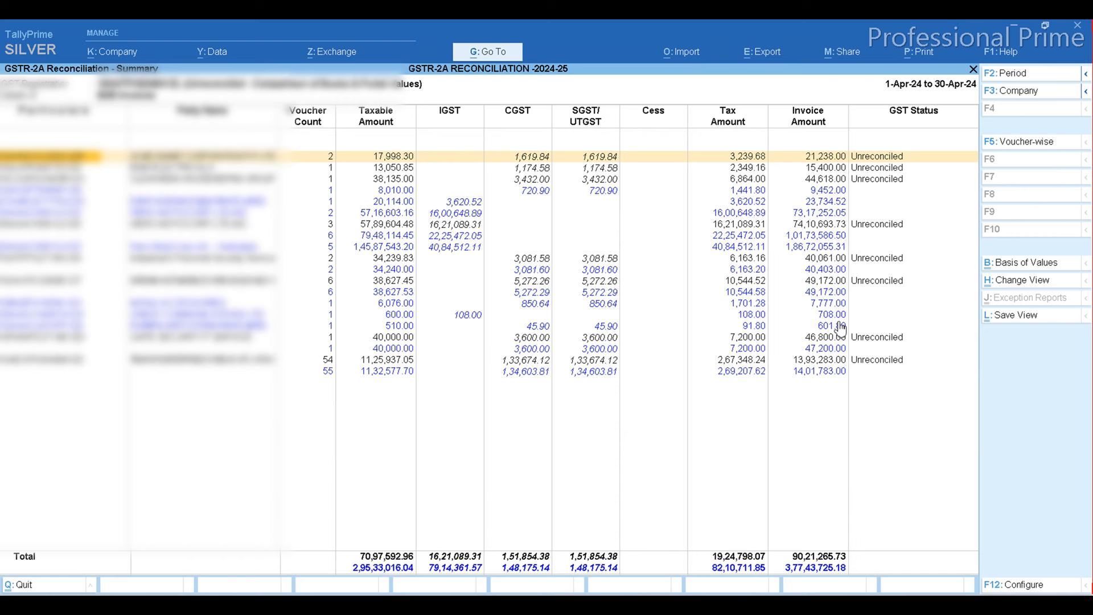
- Base the B2B Invoices summary's report details on transactions Available Only on Portal
left_click(1010, 263)
key("Down")
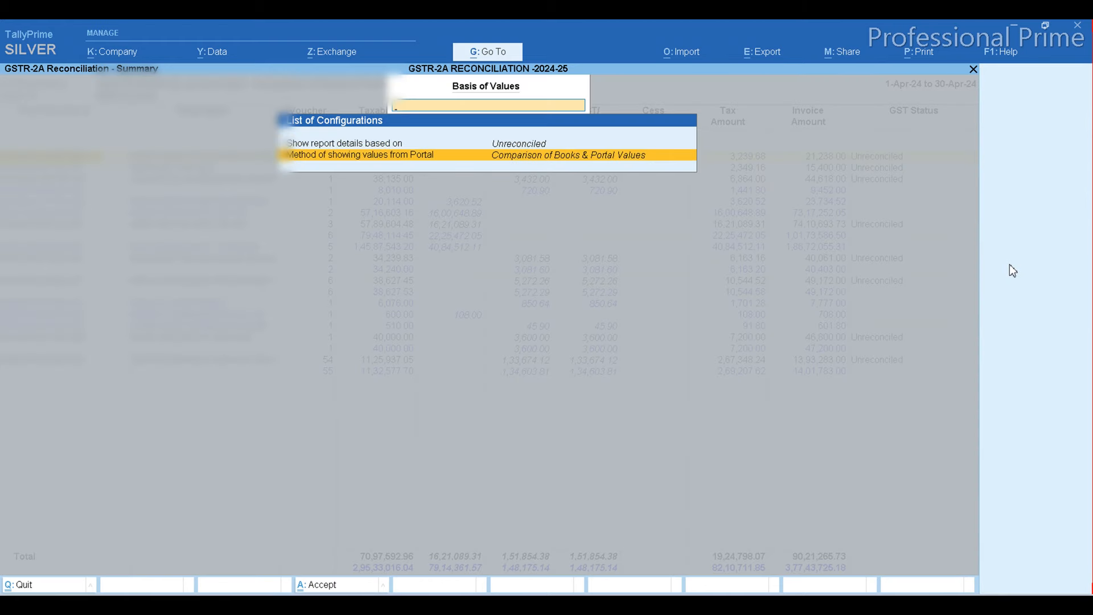
key("Up")
key("Return")
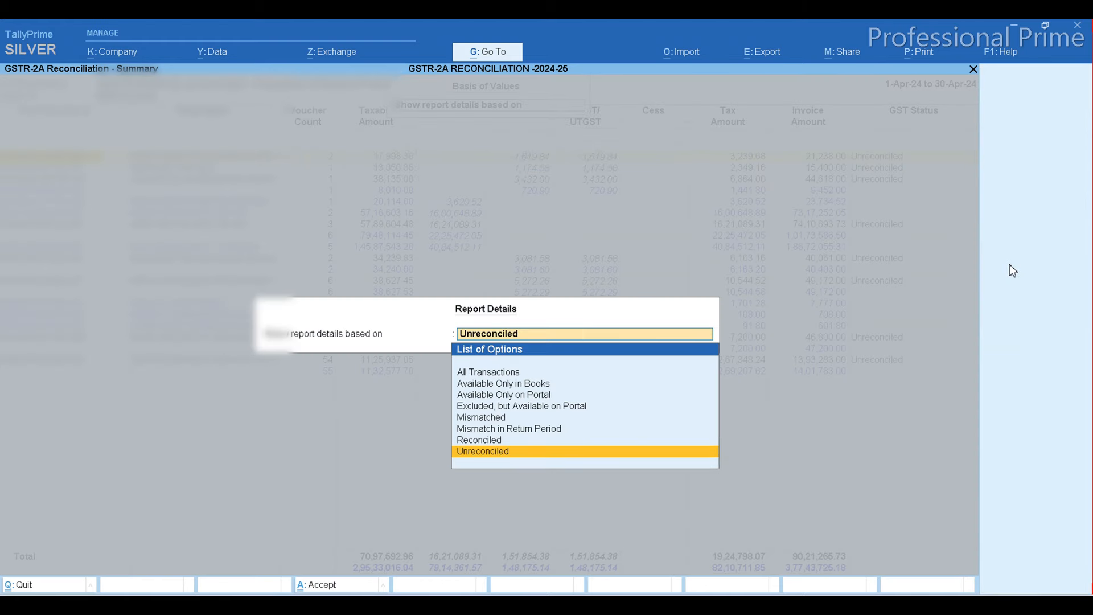
key("Up")
key("Up")
key("Up")
key("Up")
key("Up")
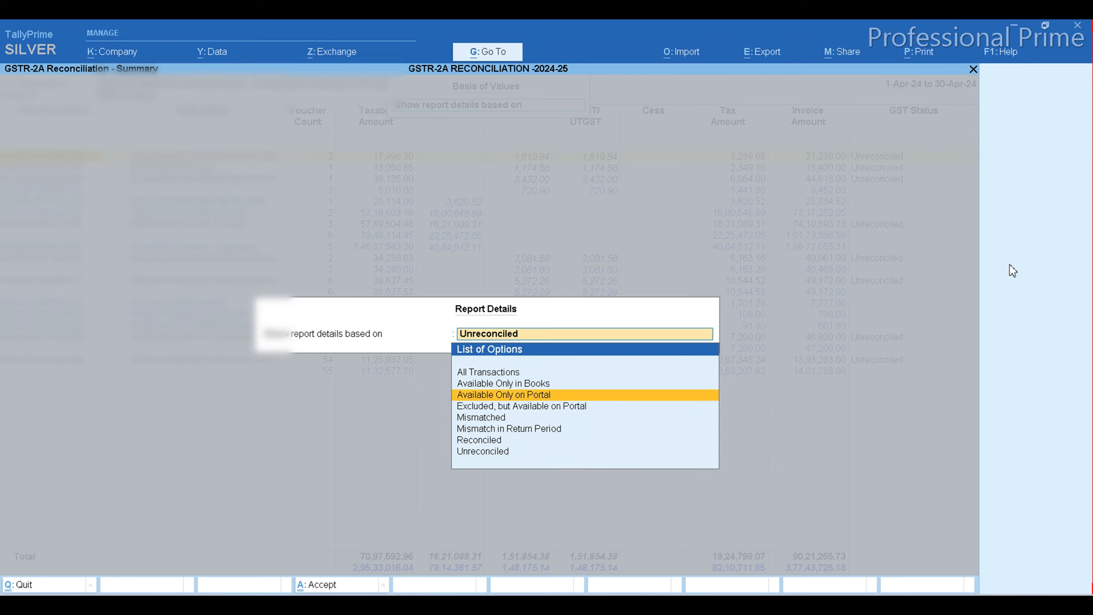
key("Return")
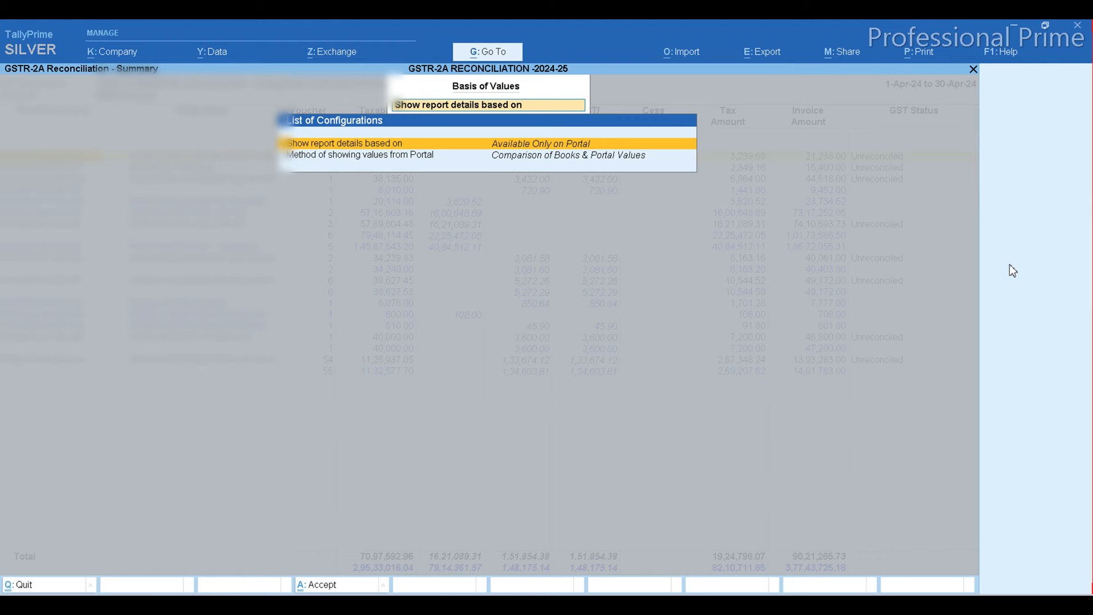
key("ctrl+a")
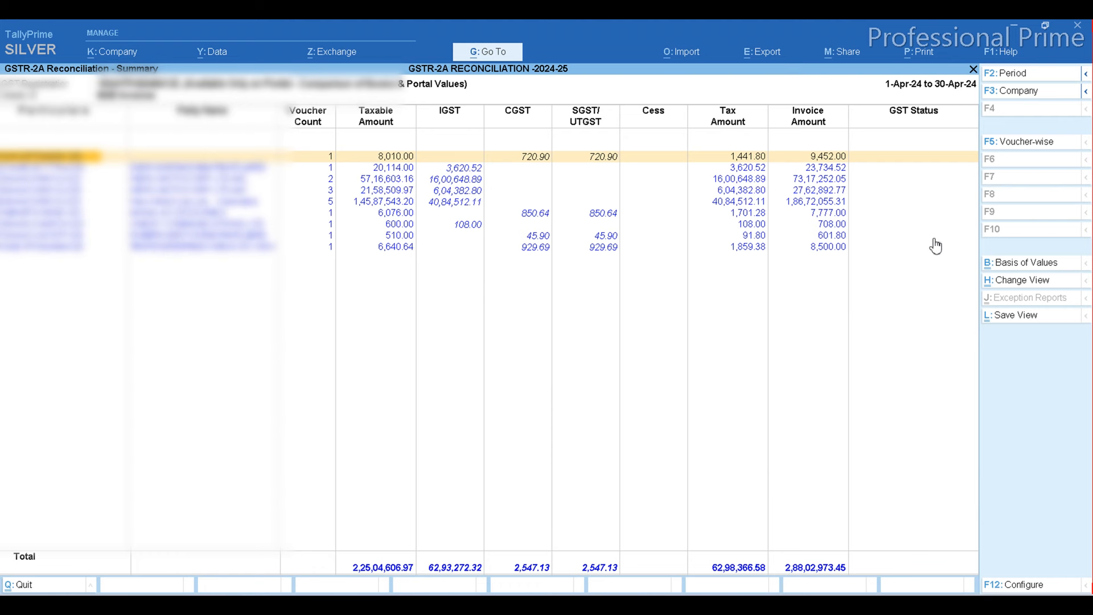
- Base the B2B Invoices summary's report details on transactions Available Only in Books
left_click(1023, 267)
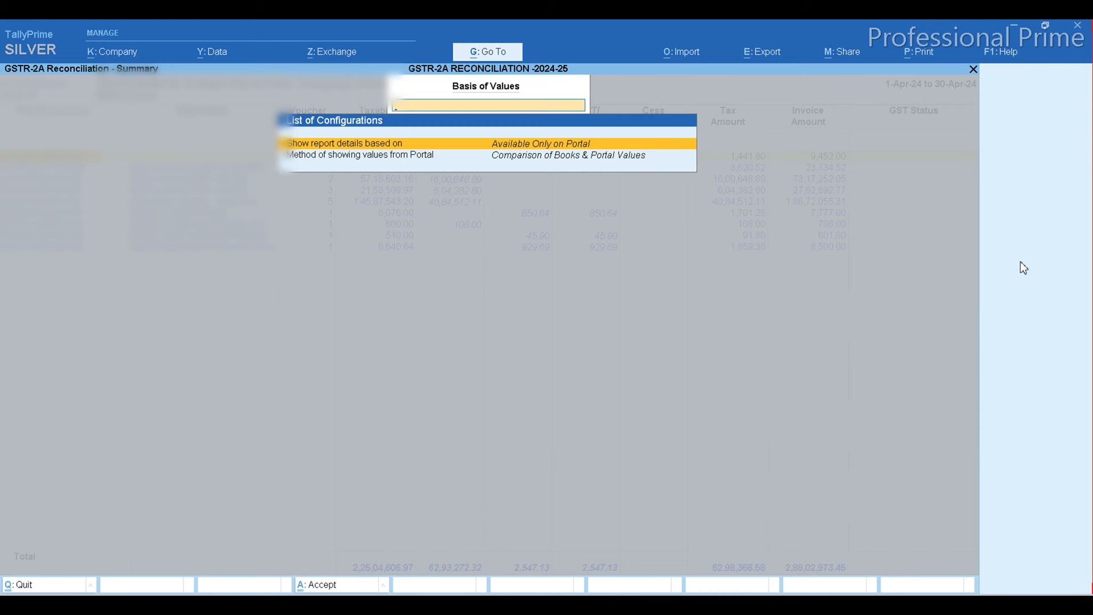
key("Return")
key("Up")
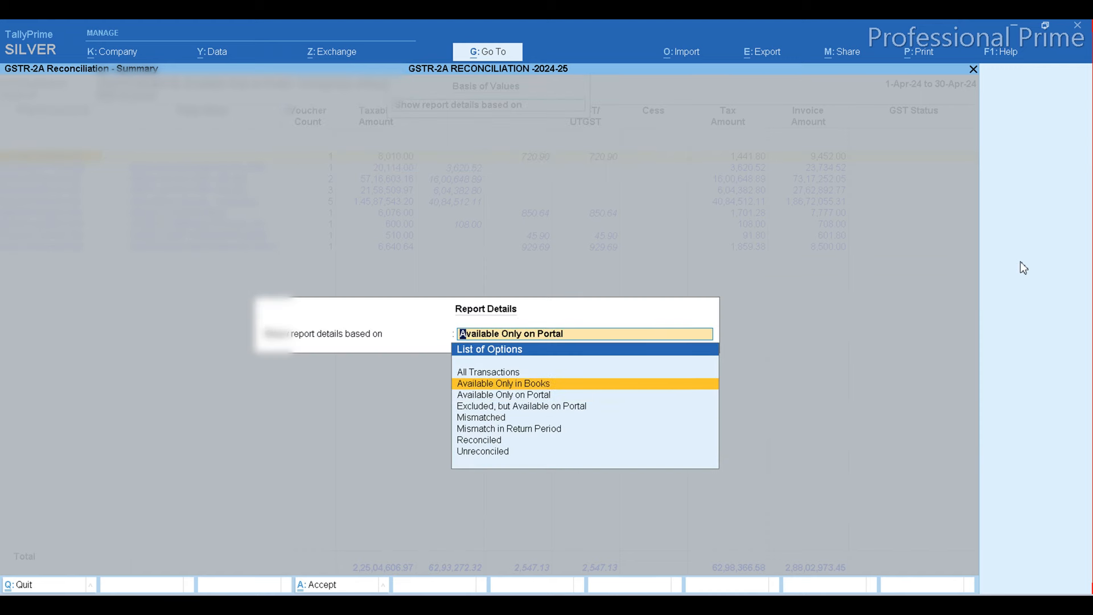
key("Return")
key("ctrl+a")
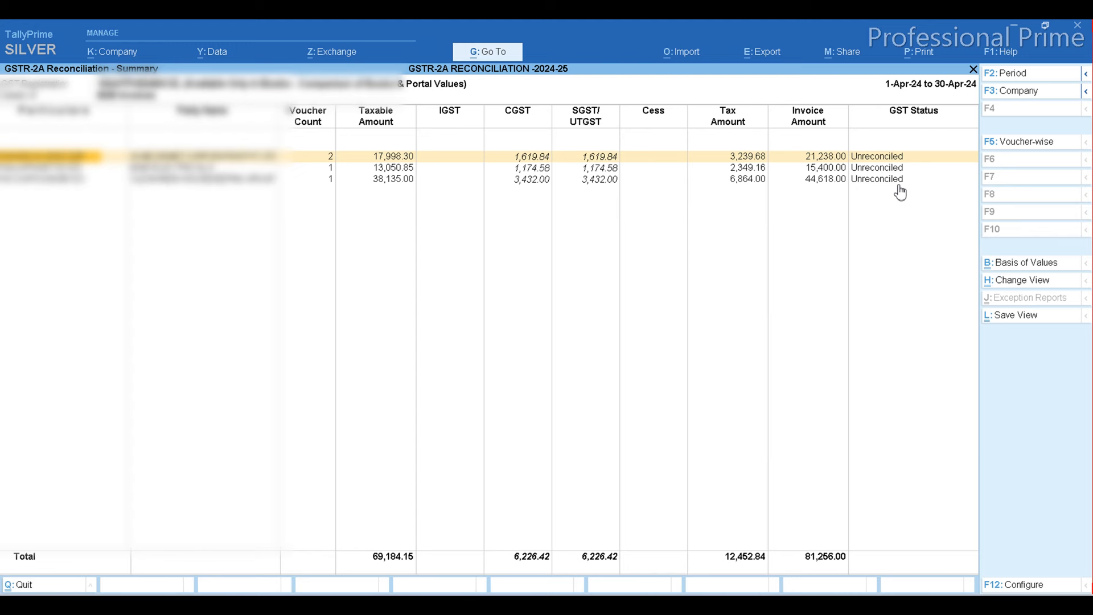
- Reopen the B2B Invoices summary from the main reconciliation report and base its report details on Unreconciled transactions
key("Escape")
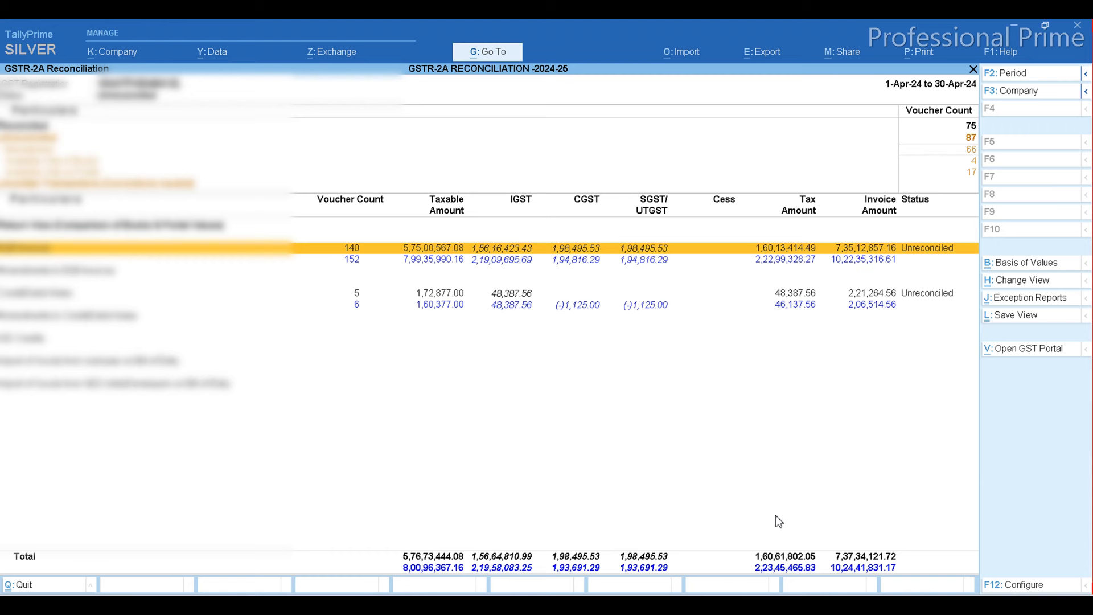
key("Return")
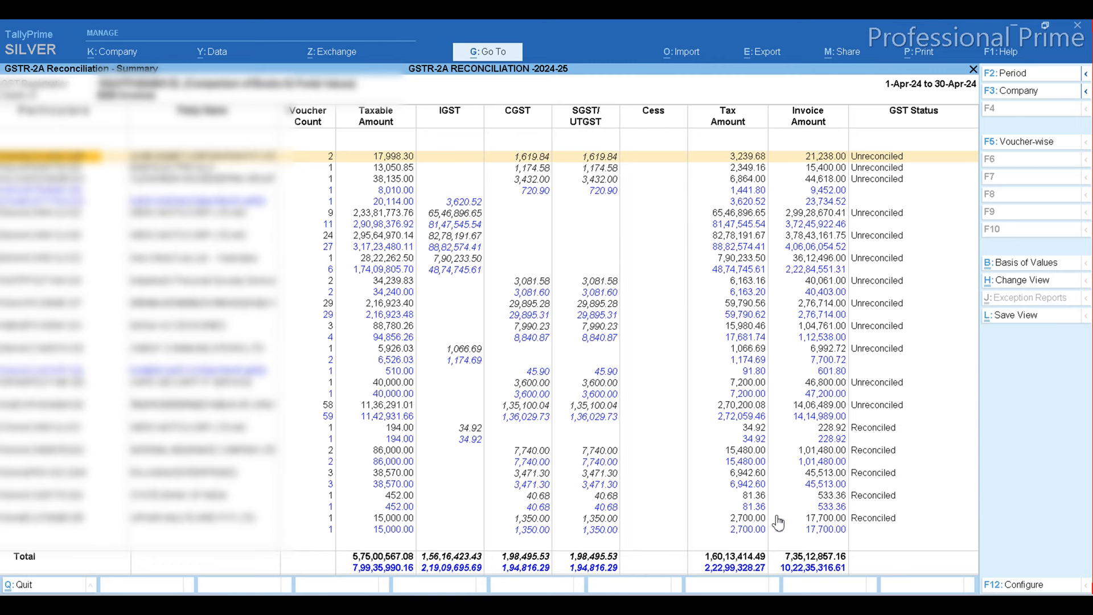
left_click(1008, 264)
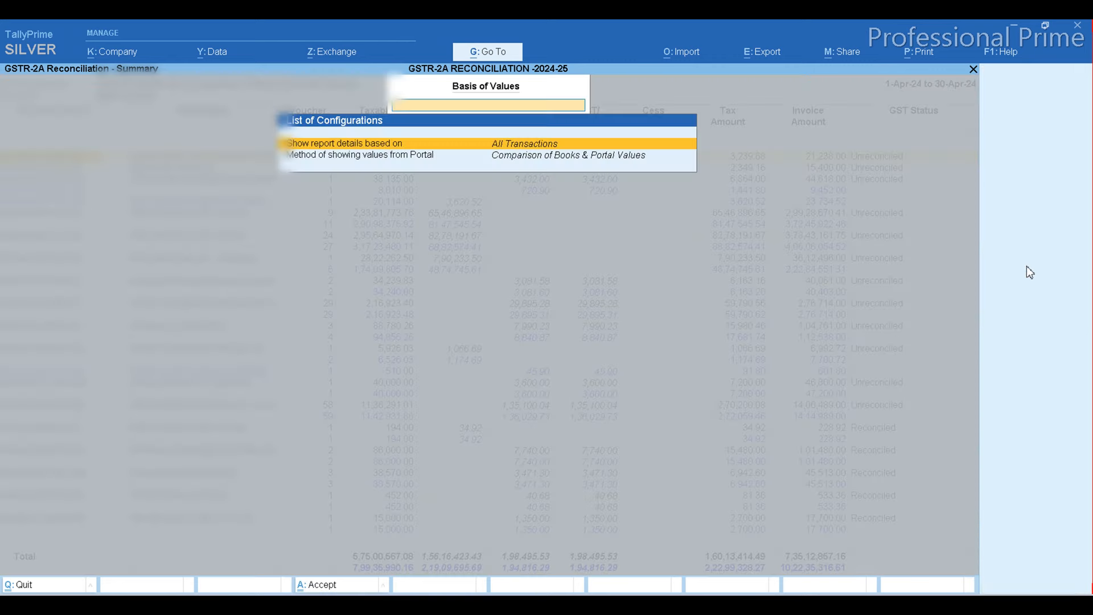
key("Return")
key("Down")
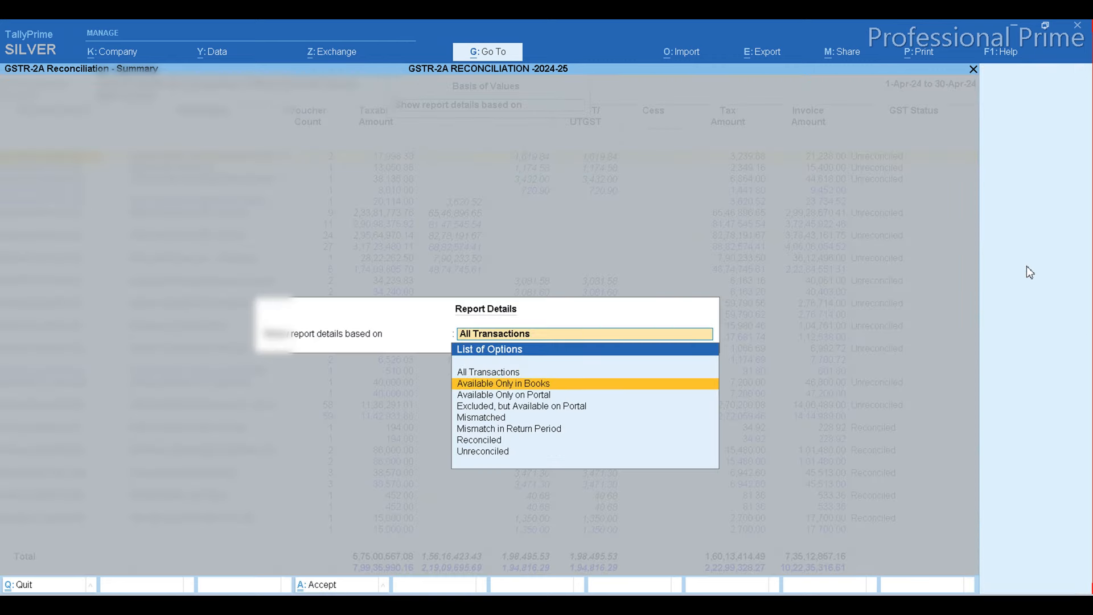
key("Down")
key("Down")
key("Down")
key("Down")
key("Down")
key("Down")
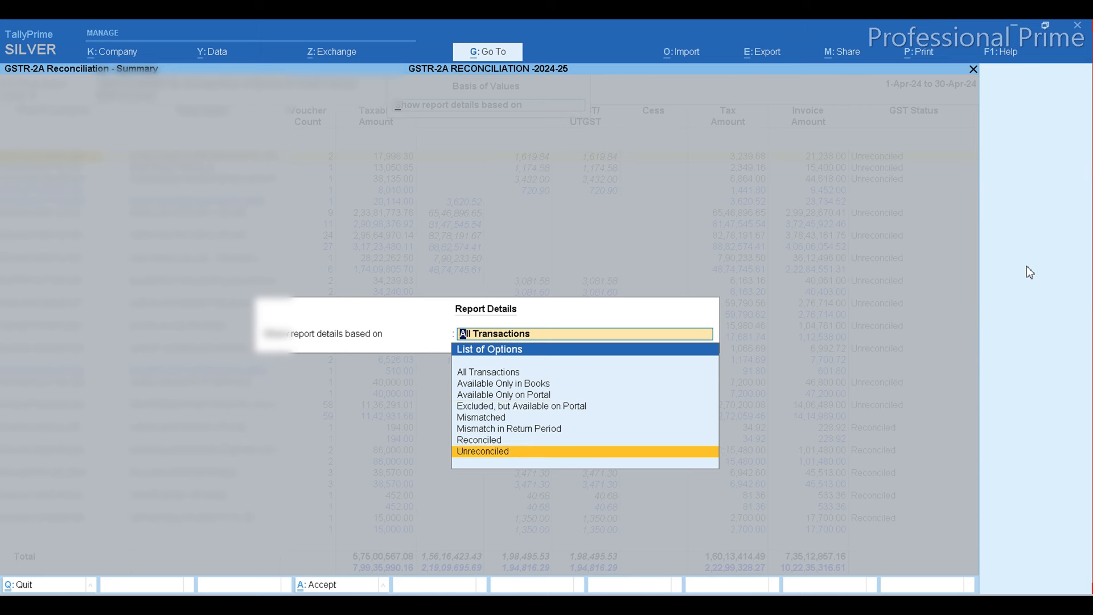
key("Return")
- Set the method of showing values from Portal to Difference in Books & Portal Values and apply it to the summary
key("Down")
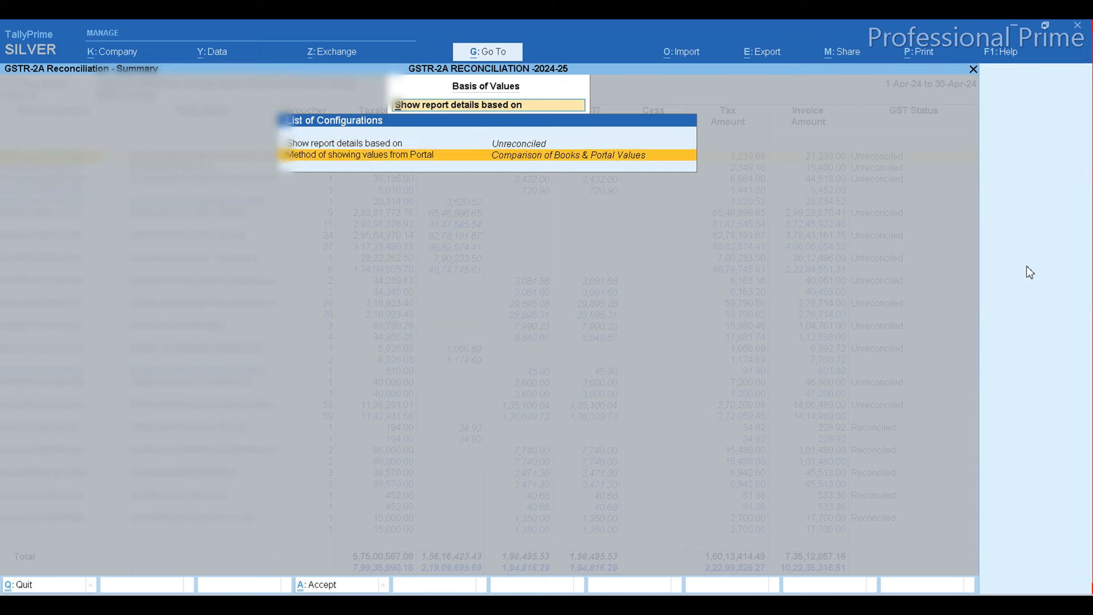
key("Return")
key("Down")
key("Down")
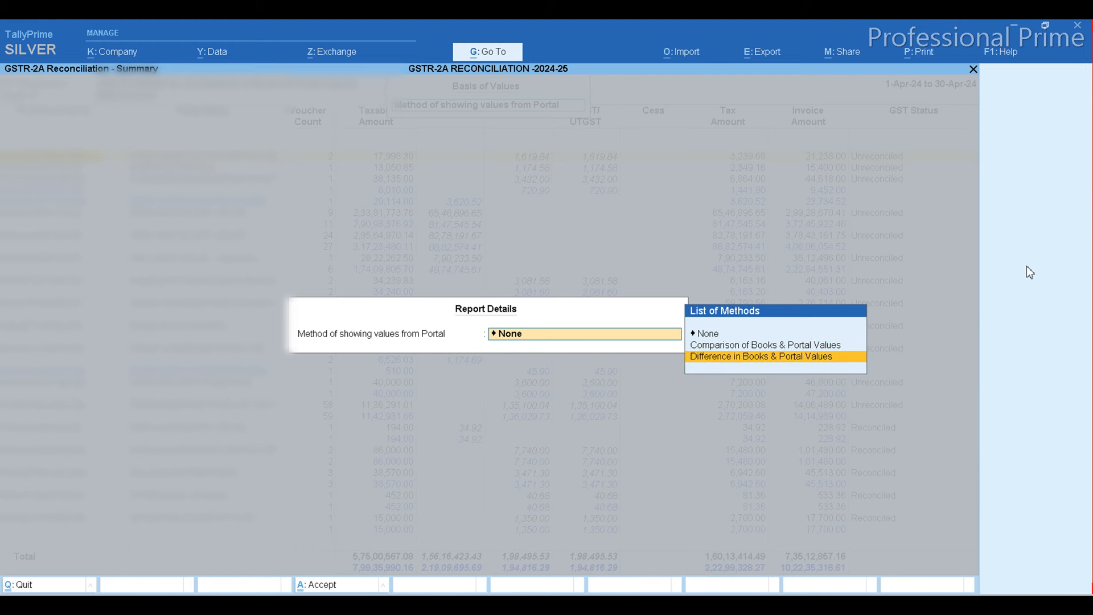
key("Return")
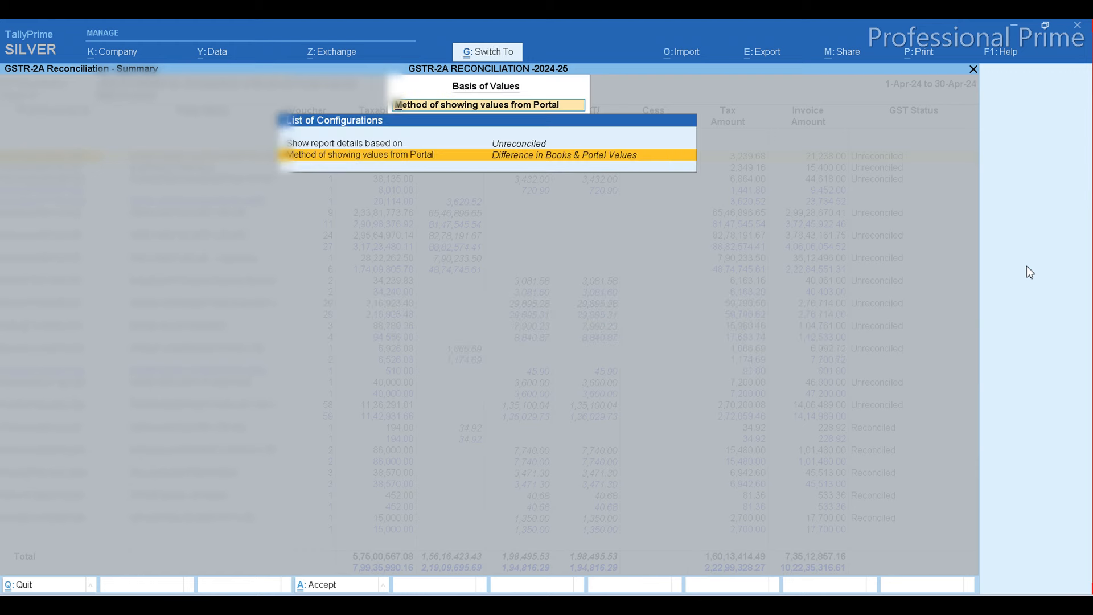
key("ctrl+a")
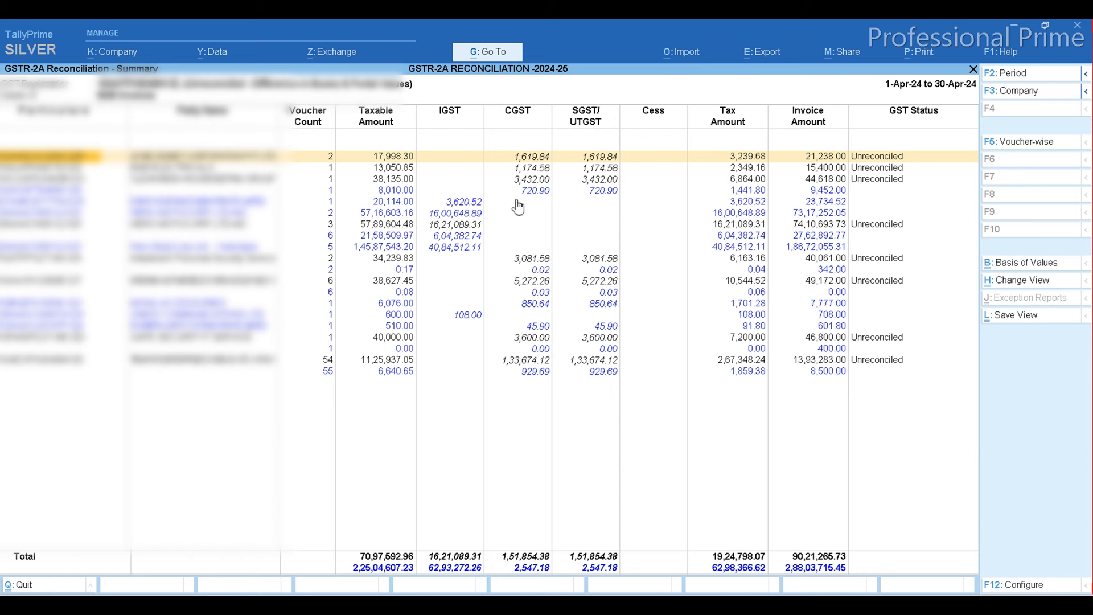
- Inspect the portal-only entry with taxable amount 57,16,603.16 and the Unreconciled party directly below it in the difference view
key("Down")
key("Down")
key("Down")
key("Down")
key("Down")
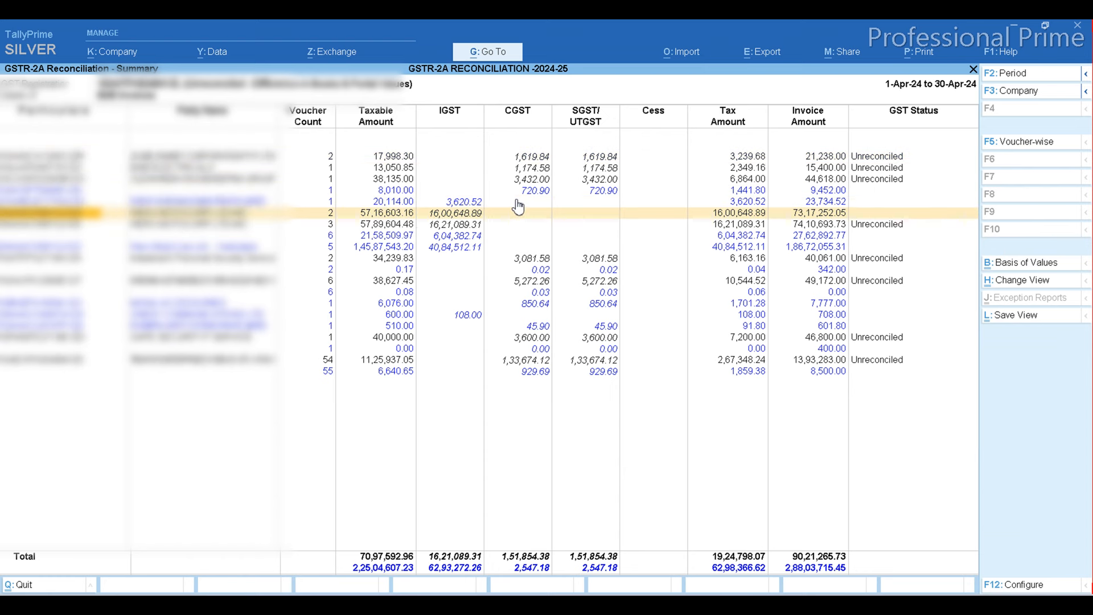
key("space")
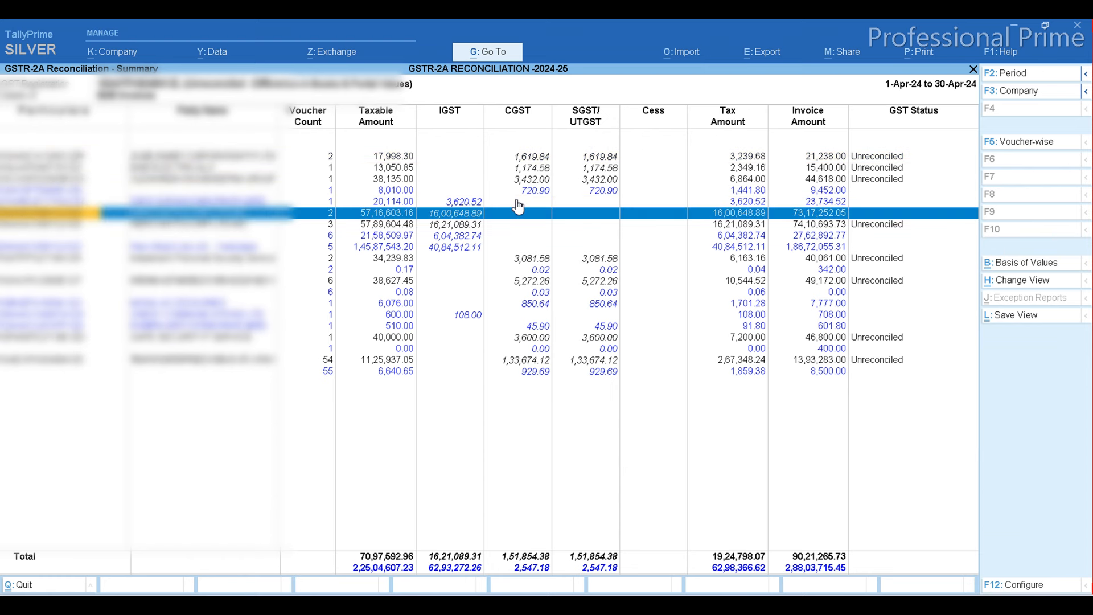
key("space")
key("space")
key("space")
key("Up")
key("Down")
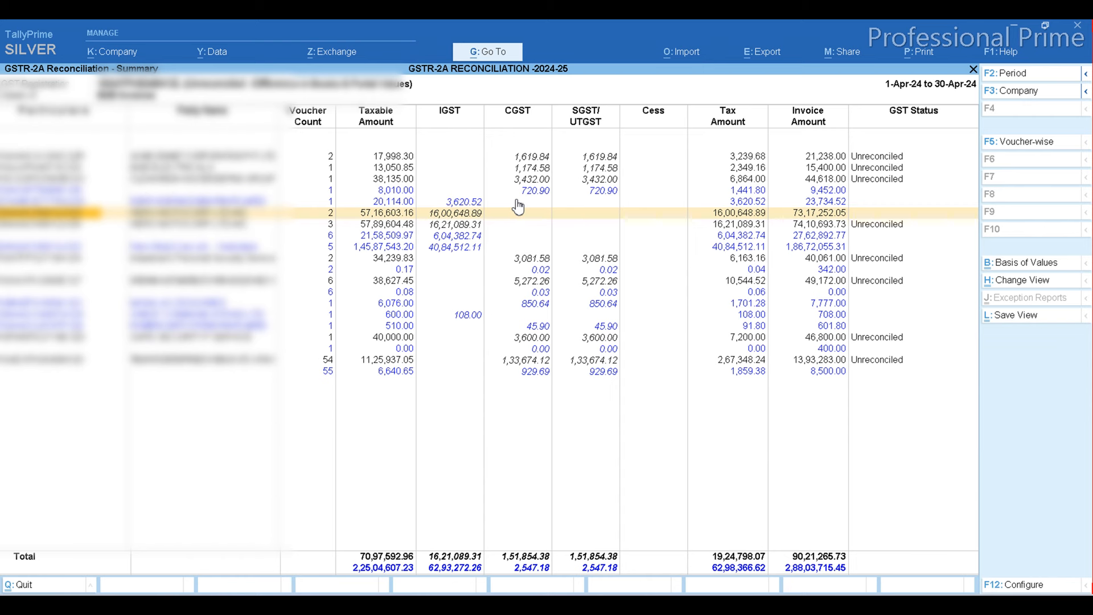
key("Up")
key("Down")
key("Down")
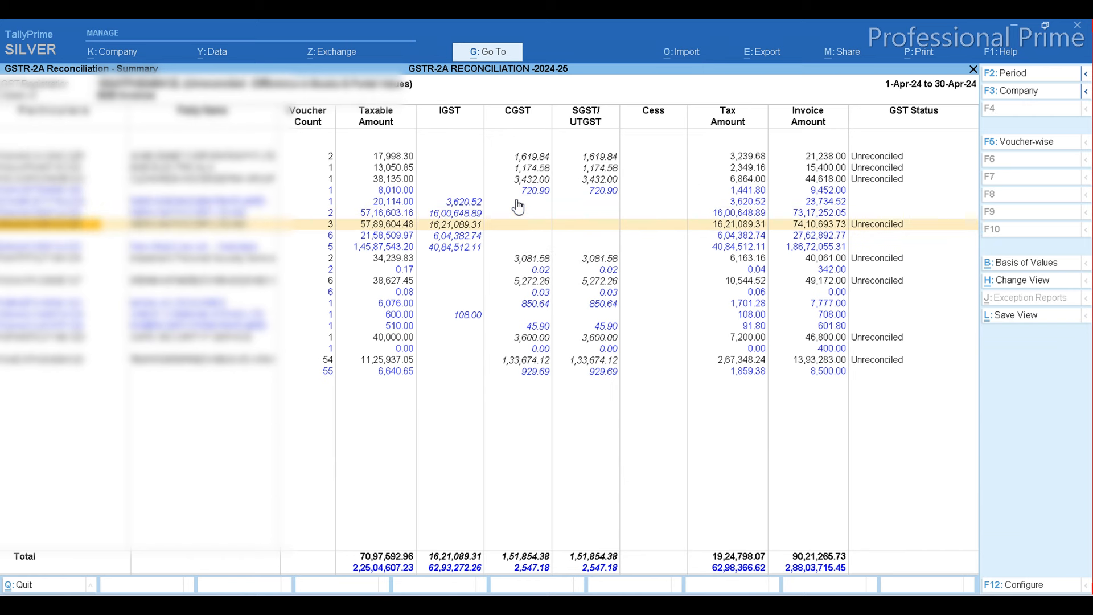
- Open the voucher register of the Unreconciled party with taxable amount 57,89,604.48
key("space")
key("Down")
key("Up")
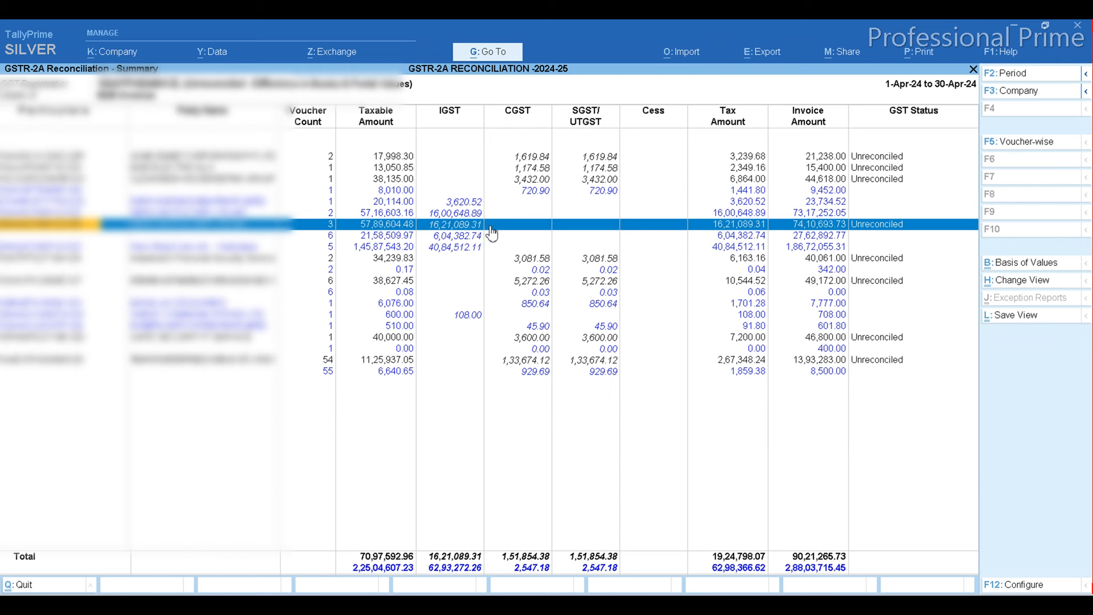
left_click(899, 231)
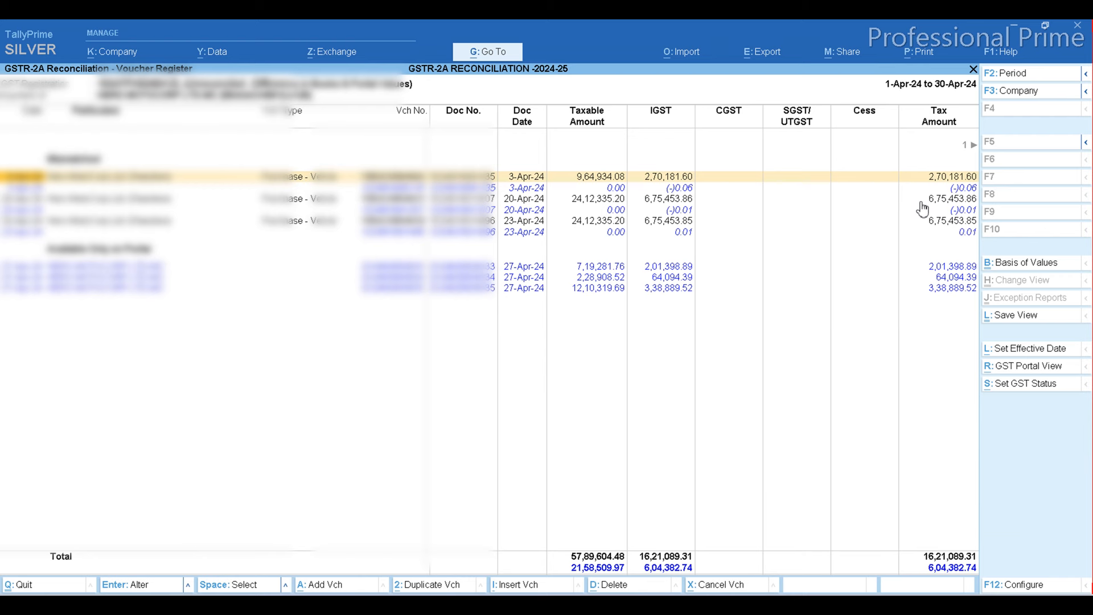
- Select the three mismatched vouchers dated 3-Apr-24, 20-Apr-24 and 23-Apr-24 and set their GST status to Reconciled
key("space")
key("Down")
key("space")
key("Down")
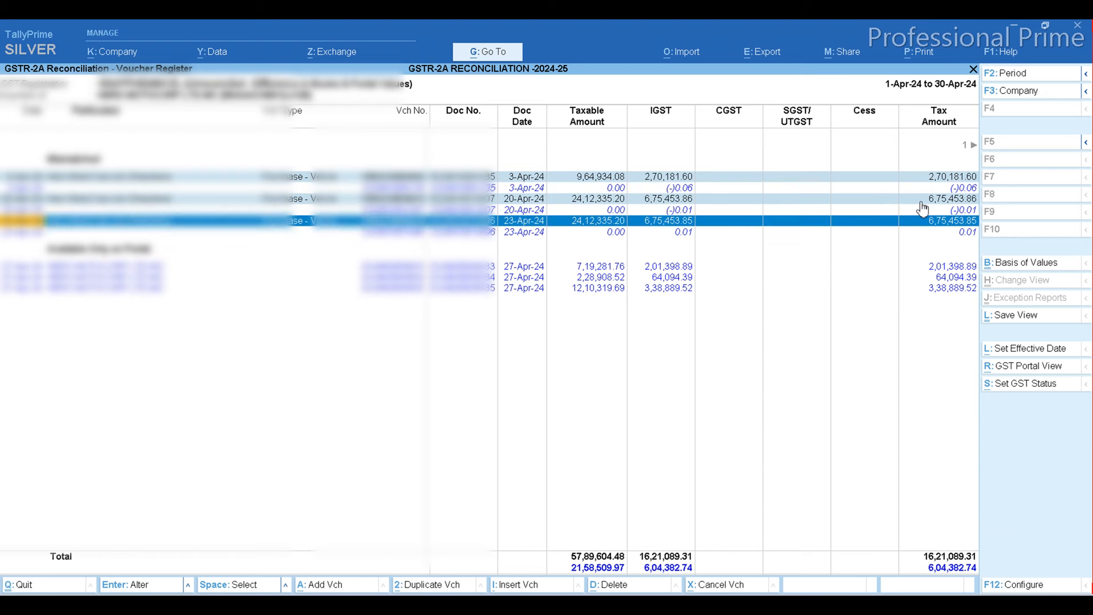
left_click(1048, 385)
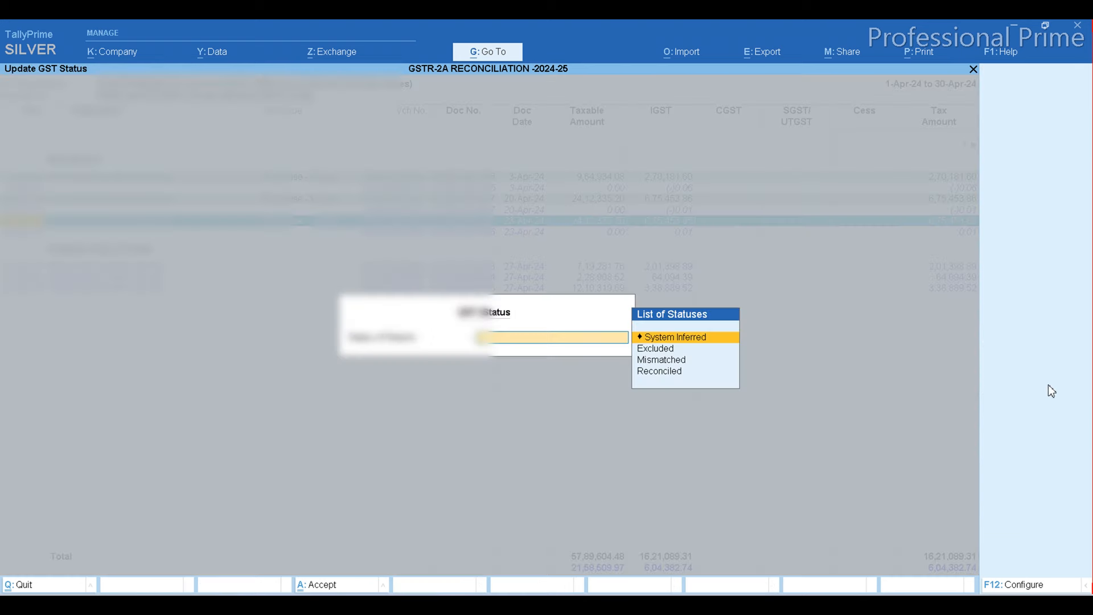
key("Down")
key("Down")
key("Down")
key("Return")
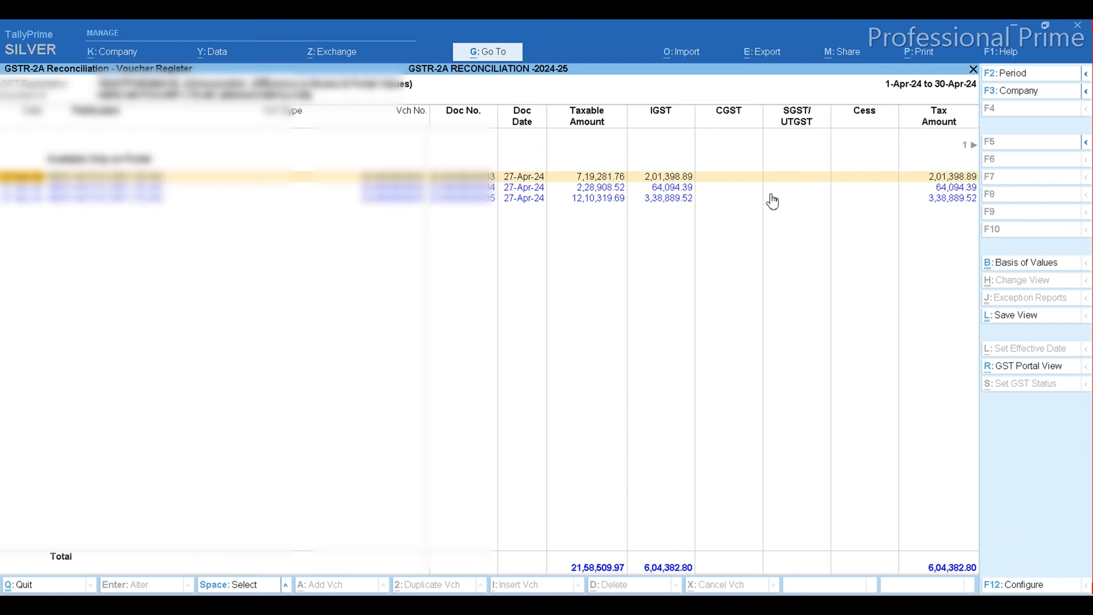
- Examine the three portal-only invoices dated 27-Apr-24 in the voucher register, then return to the summary
key("Down")
key("Down")
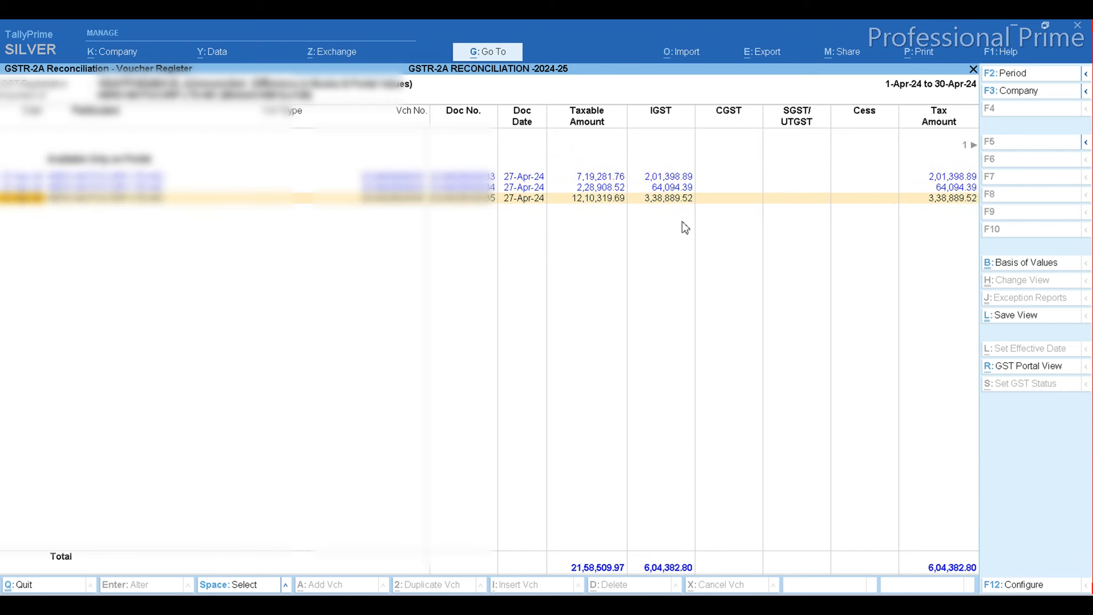
key("Up")
key("Up")
key("Down")
key("Down")
key("Up")
key("Up")
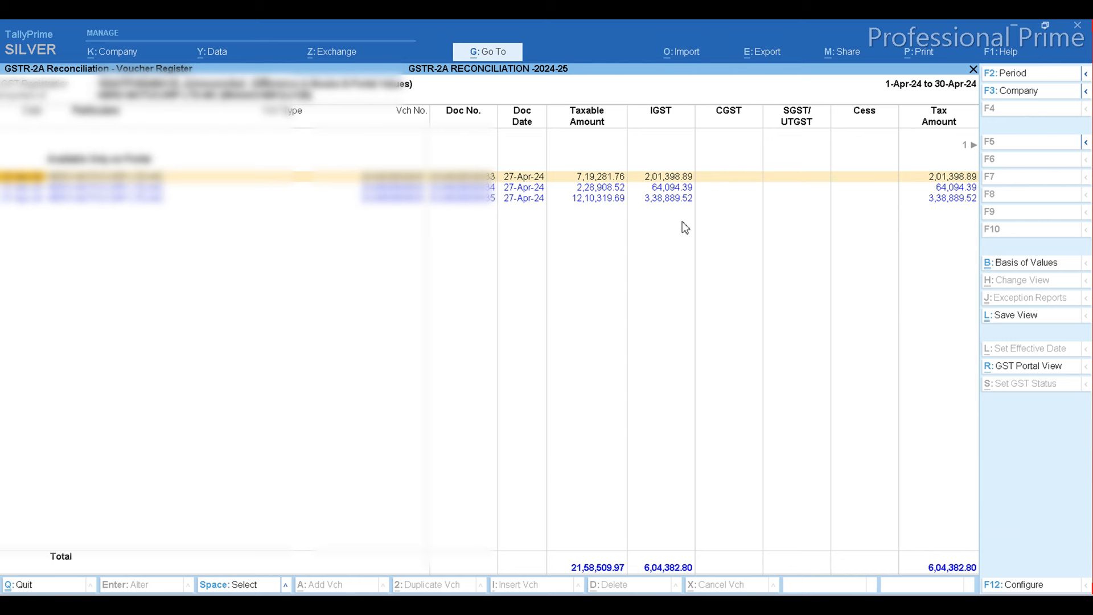
key("Down")
key("Down")
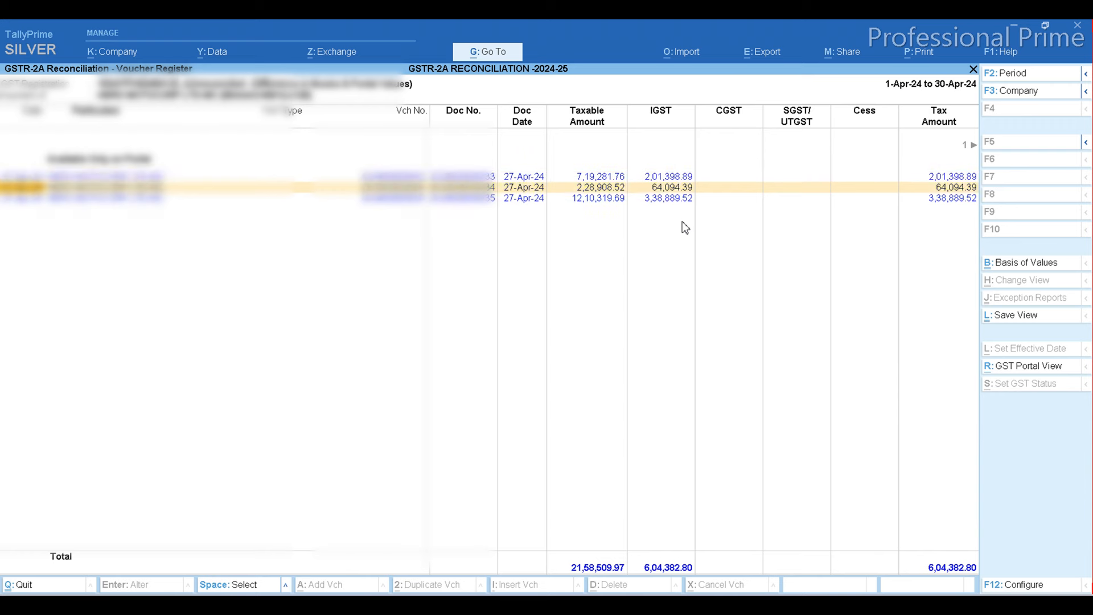
key("Up")
key("Up")
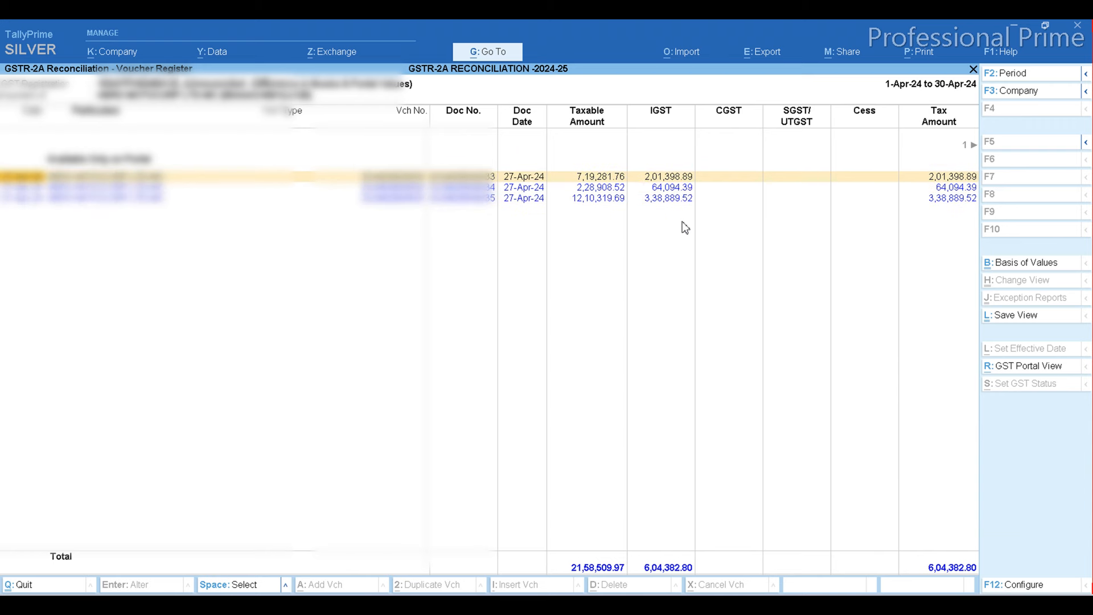
key("Down")
key("Down")
key("Up")
key("Up")
key("Escape")
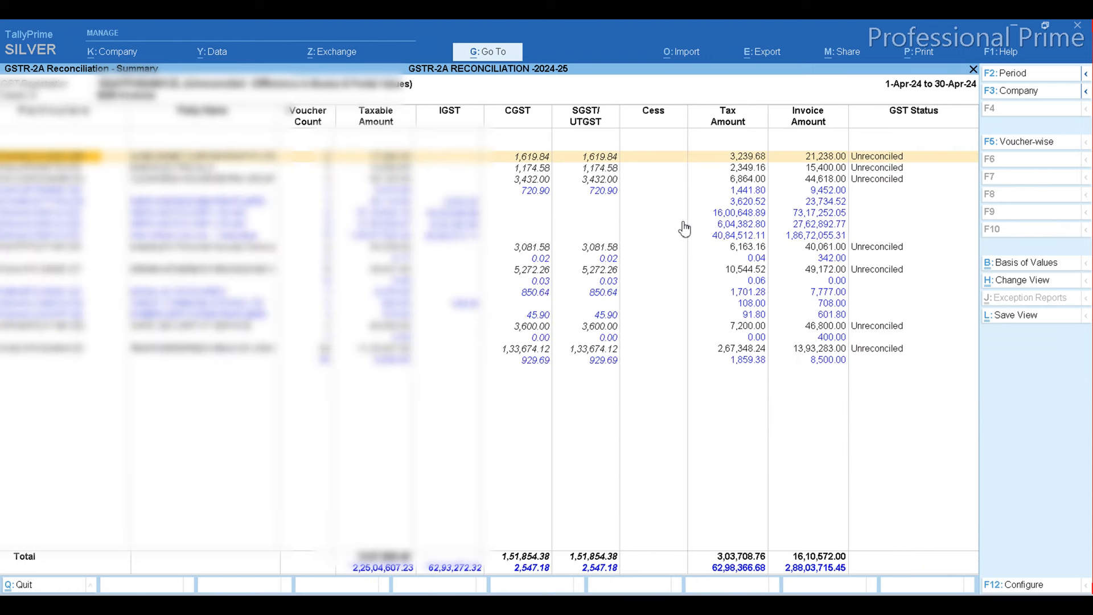
- Open the voucher register of the Unreconciled party with tax amount 10,544.52
key("Down")
key("Down")
key("Down")
key("Down")
key("Down")
key("Down")
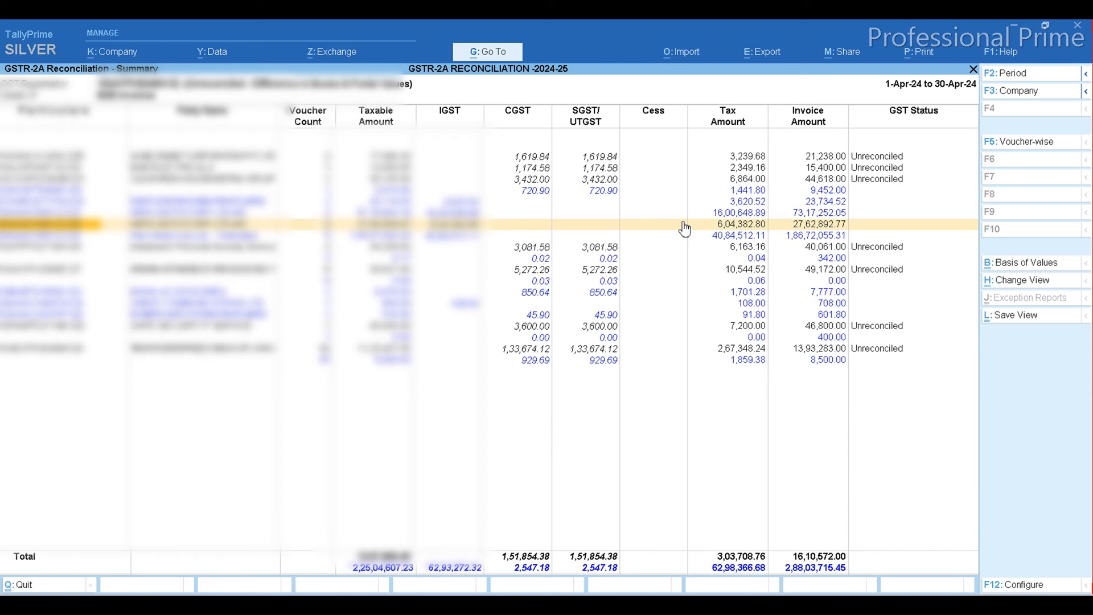
key("Down")
key("Down")
key("Down")
key("Down")
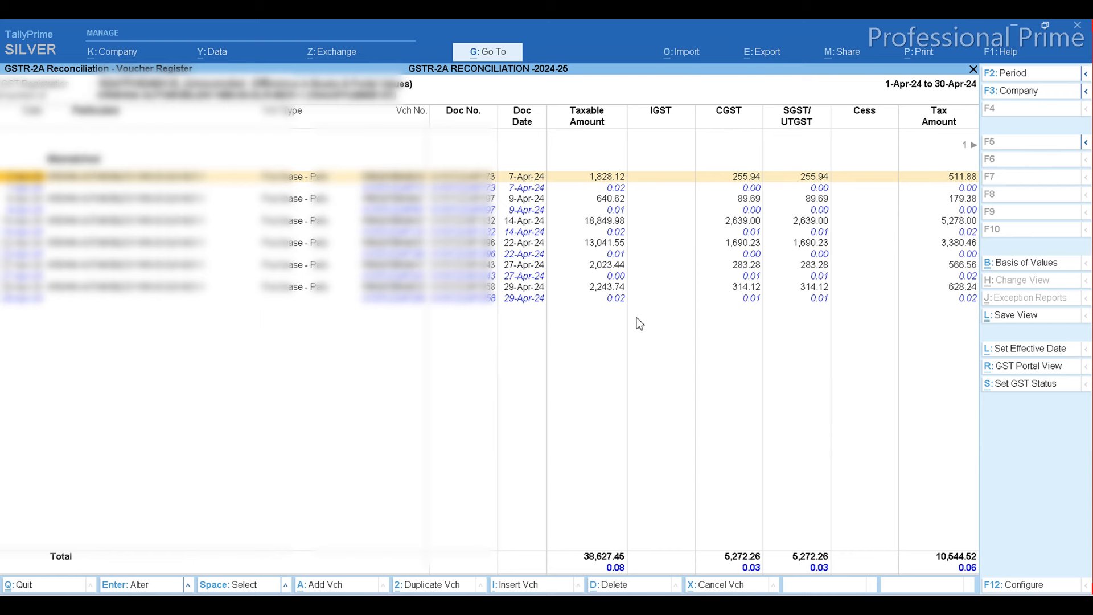
- Set the GST status of all this party's mismatched vouchers, dated 7-Apr-24 to 29-Apr-24, to Reconciled and return to the summary
key("ctrl+space")
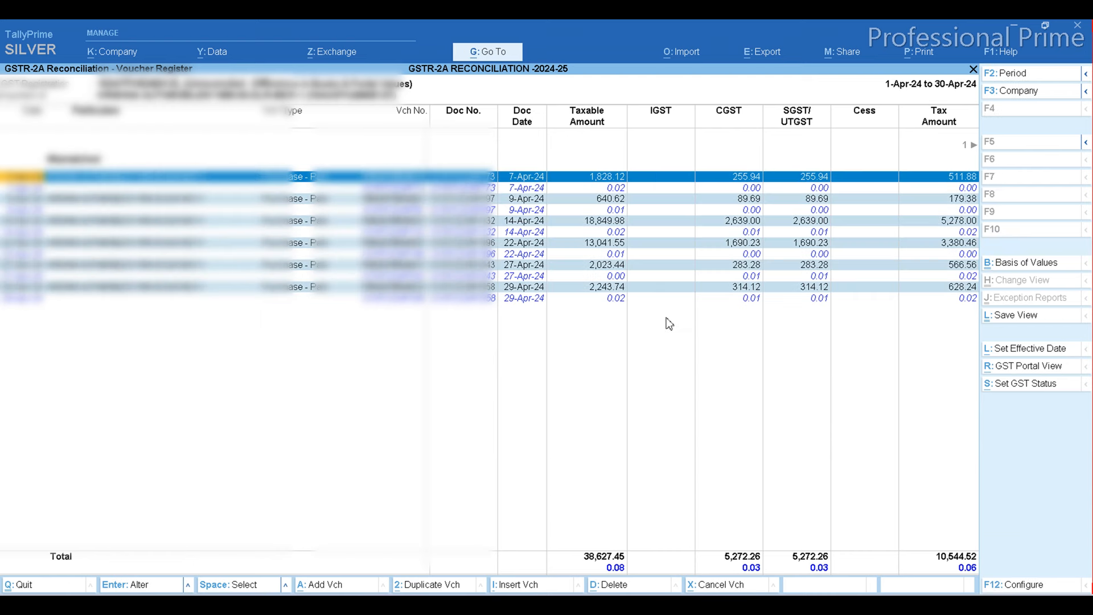
left_click(1018, 384)
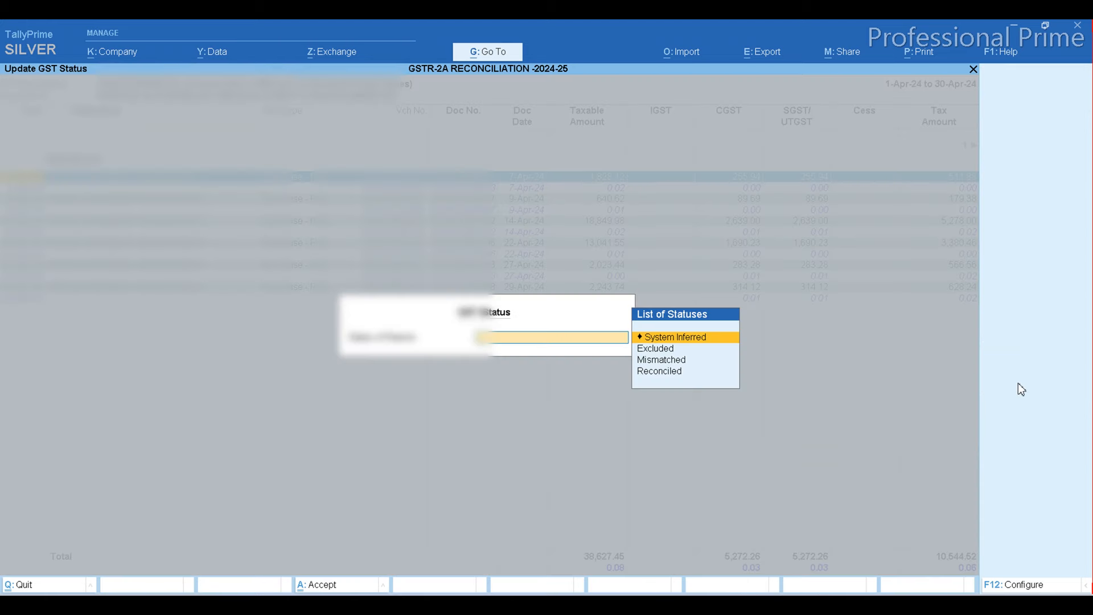
key("Down")
key("Down")
key("Down")
key("Return")
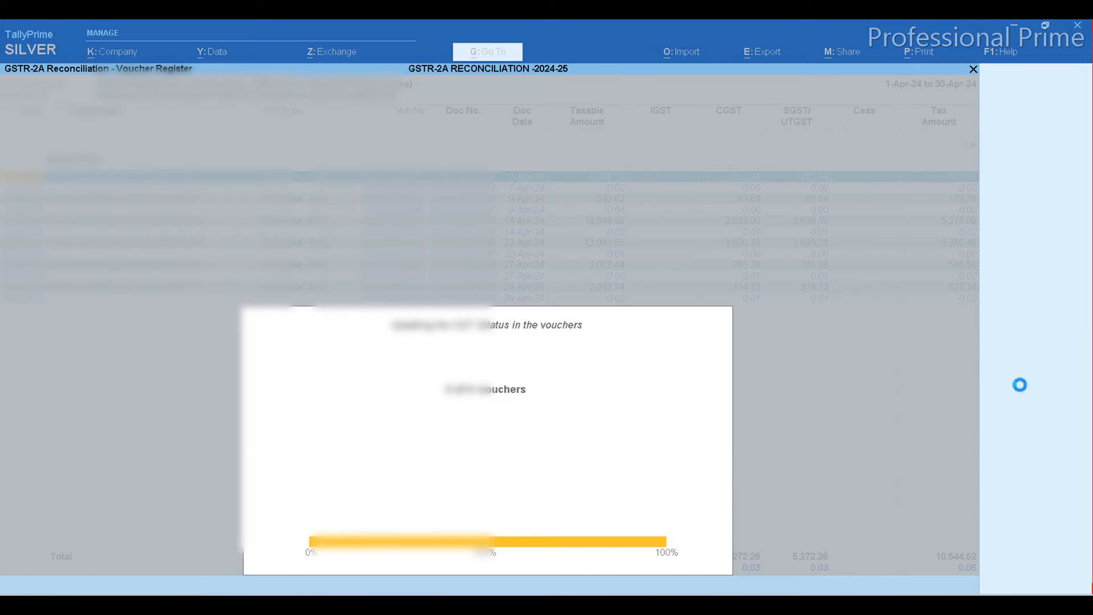
key("Escape")
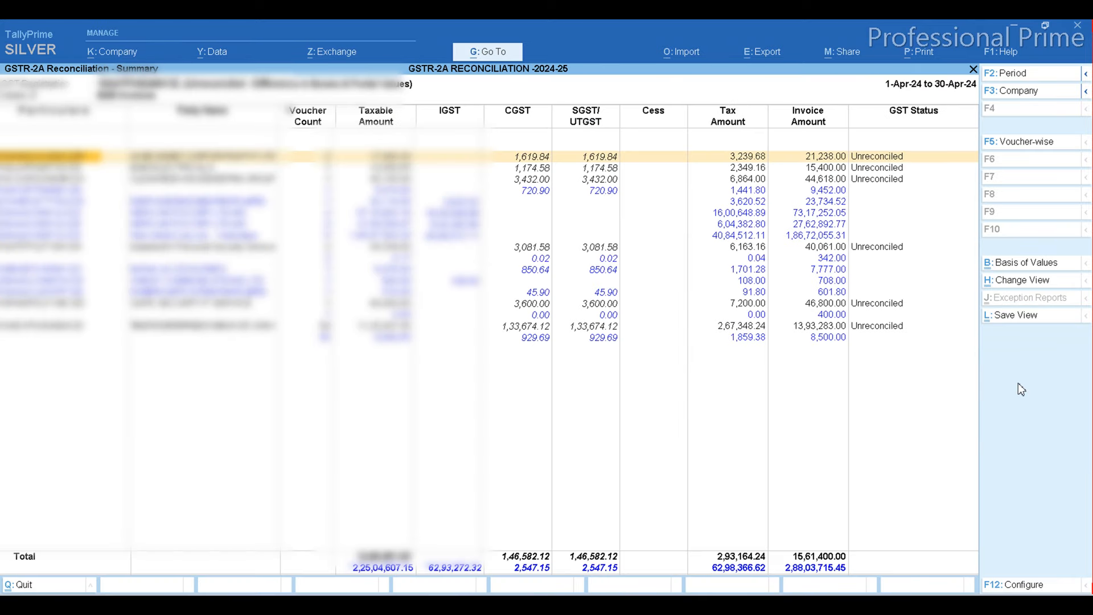
- Open the vouchers of the Unreconciled party with tax amount 6,163.16 and set the GST status of both to Reconciled
key("Down")
key("Down")
key("Down")
key("Down")
key("Down")
key("Down")
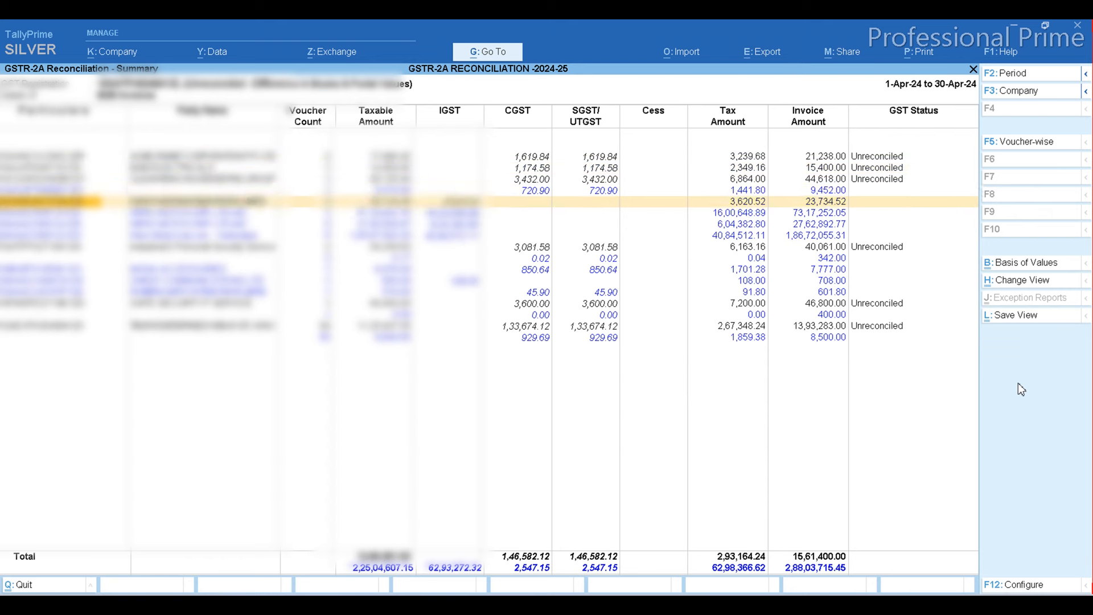
key("Down")
key("Down")
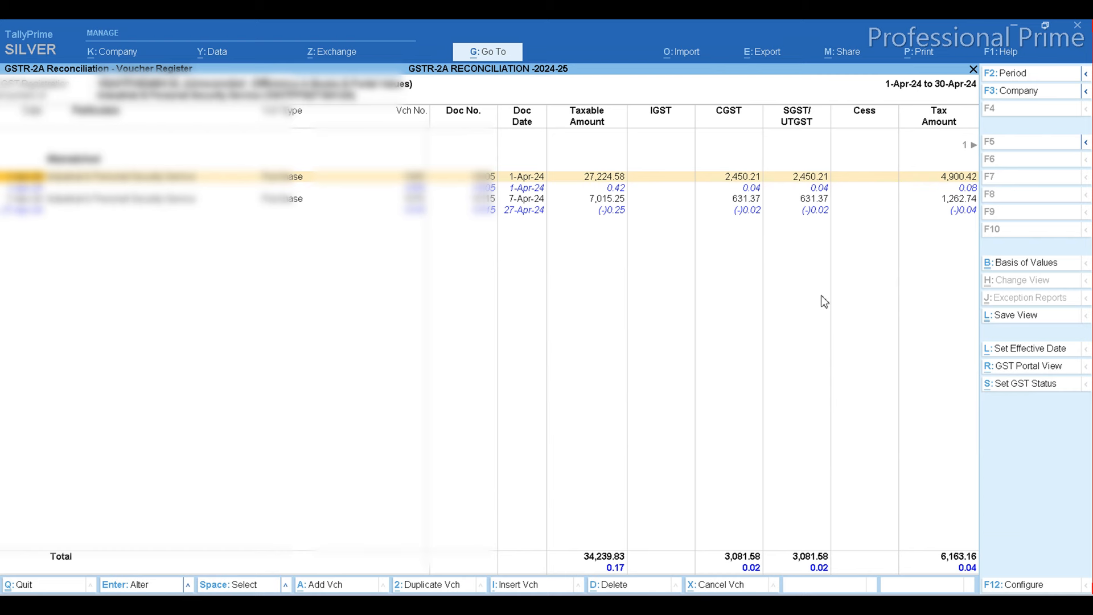
key("space")
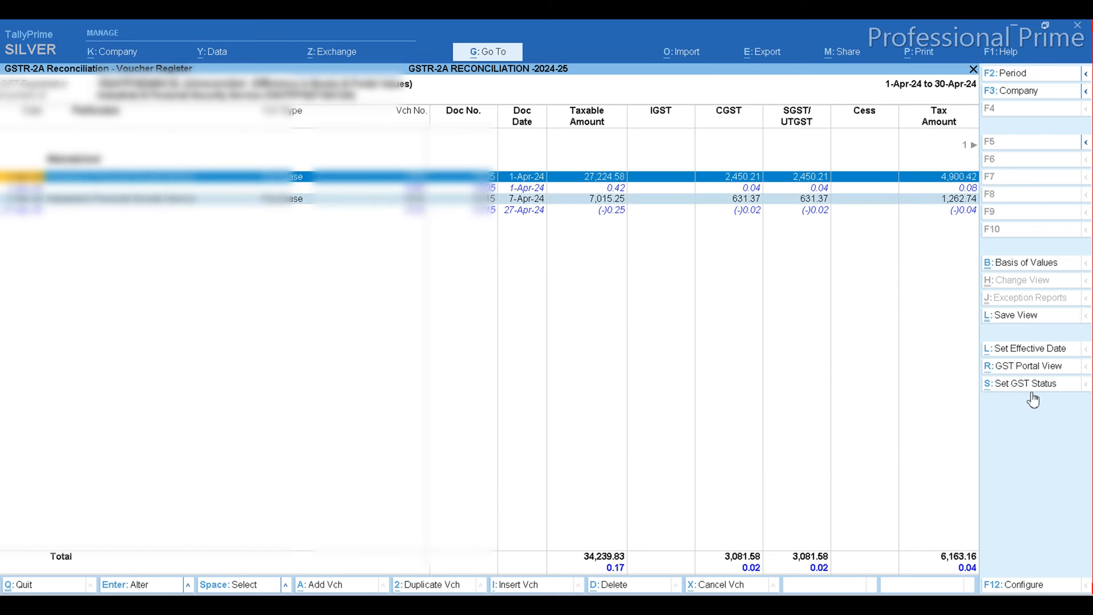
left_click(1024, 383)
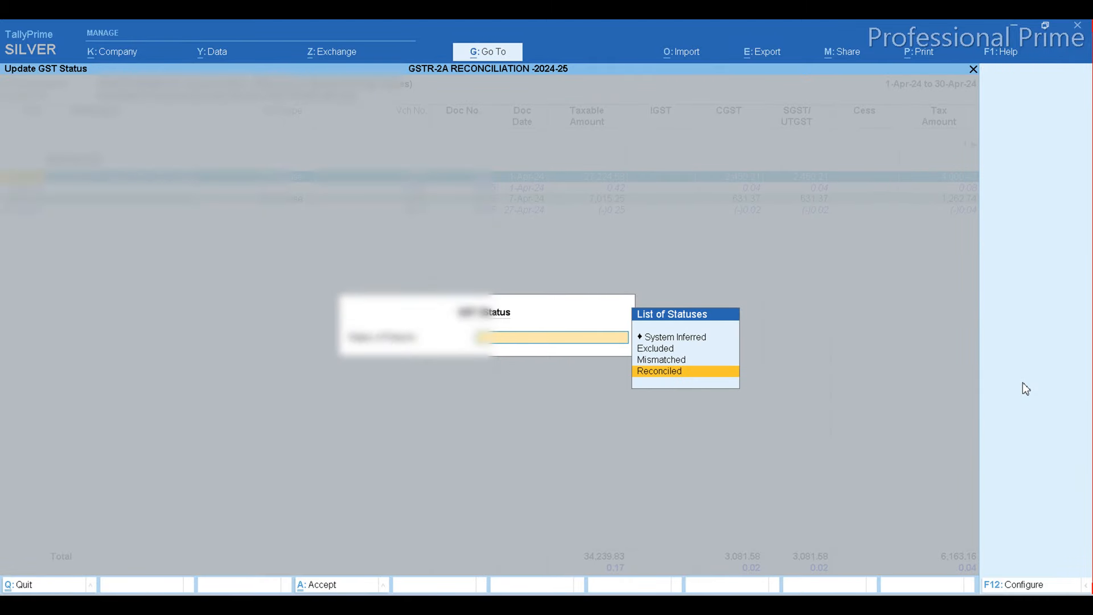
key("Return")
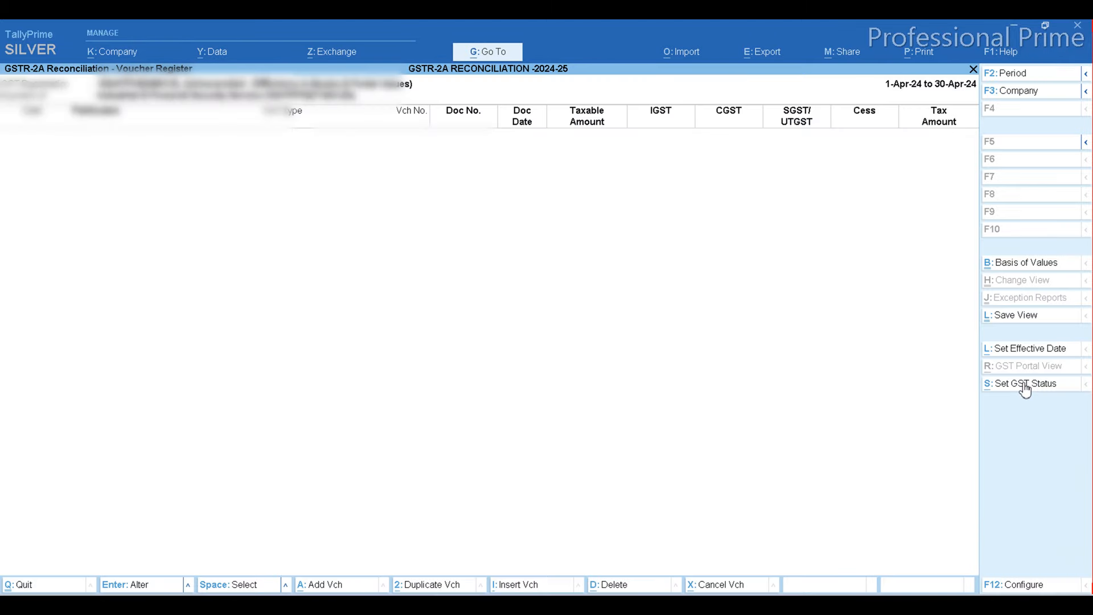
key("Escape")
- Open the voucher register of the Unreconciled party with tax amount 7,200.00
key("Down")
key("Down")
key("Down")
key("Down")
key("Down")
key("Down")
key("Down")
key("Down")
key("Down")
key("Down")
key("Down")
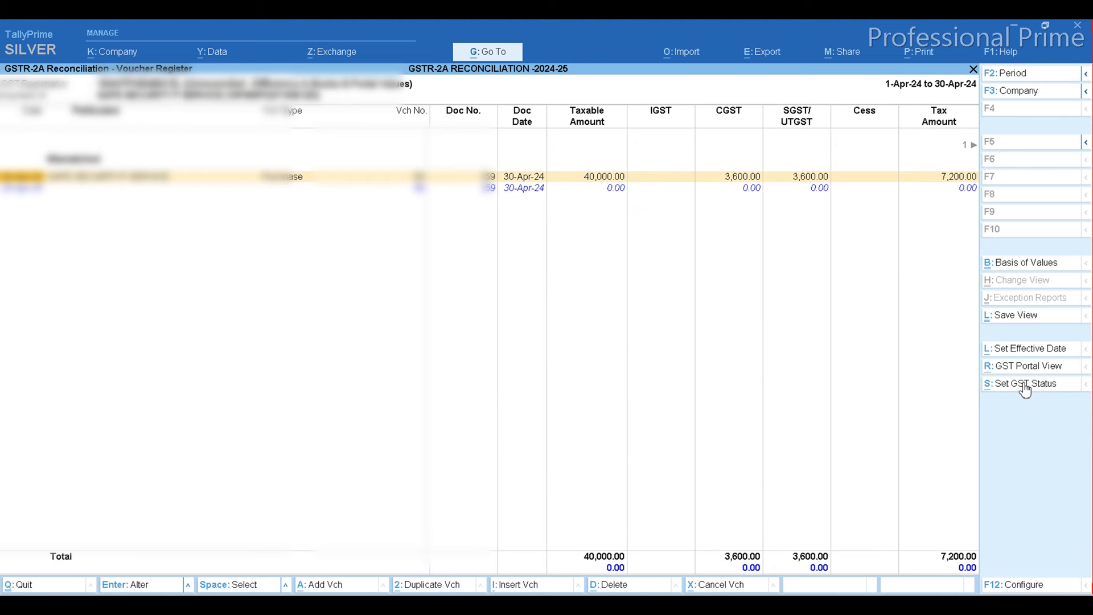
- Set the GST status of the mismatched voucher dated 30-Apr-24 to Reconciled and return to the summary
left_click(1024, 385)
key("Down")
key("Down")
key("Down")
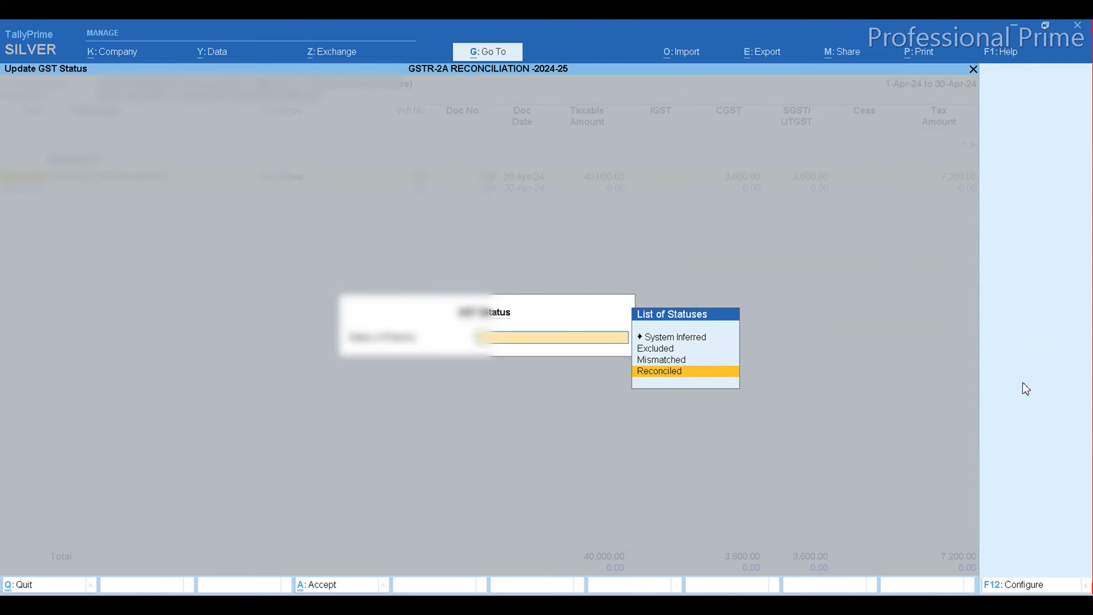
key("Return")
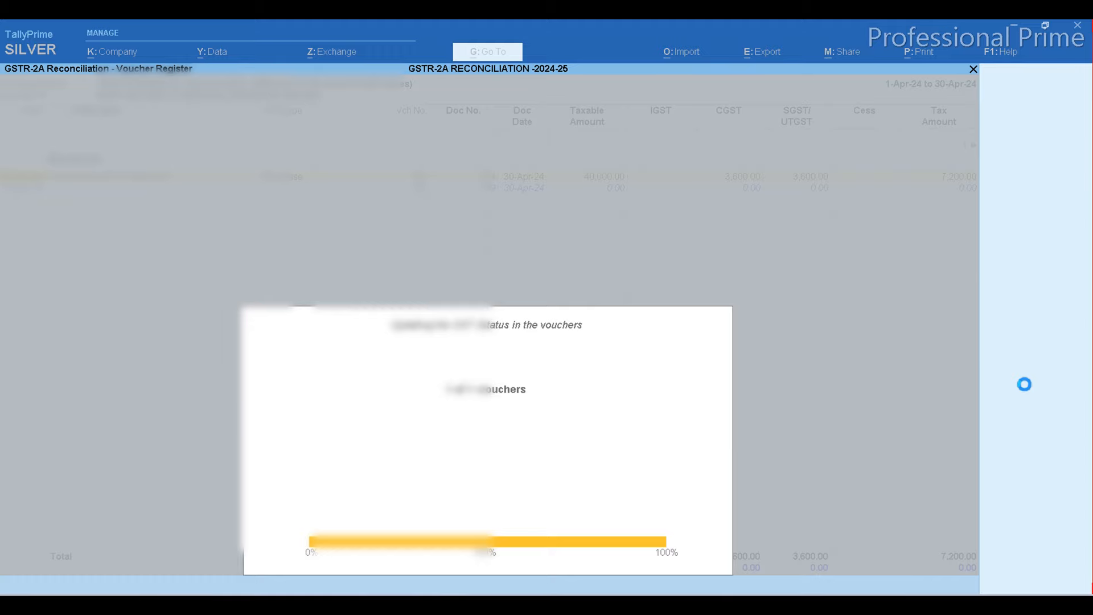
key("Escape")
- Open the voucher register of the Unreconciled party with invoice amount 13,93,283.00
key("Down")
key("Down")
key("Down")
key("Down")
key("Down")
key("Down")
key("Down")
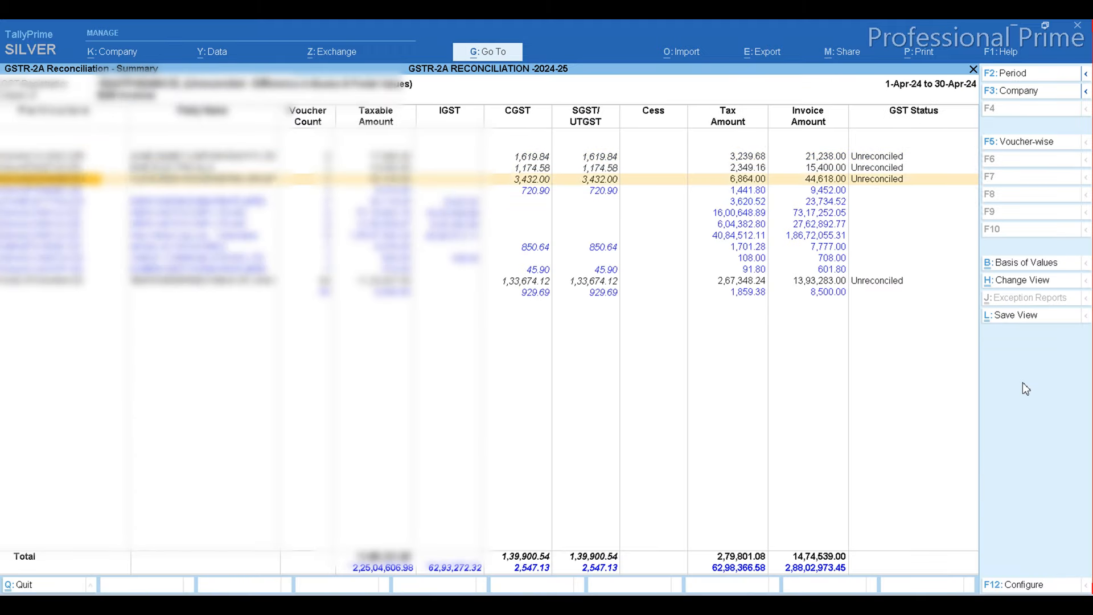
key("Down")
key("Down")
key("Down")
key("Down")
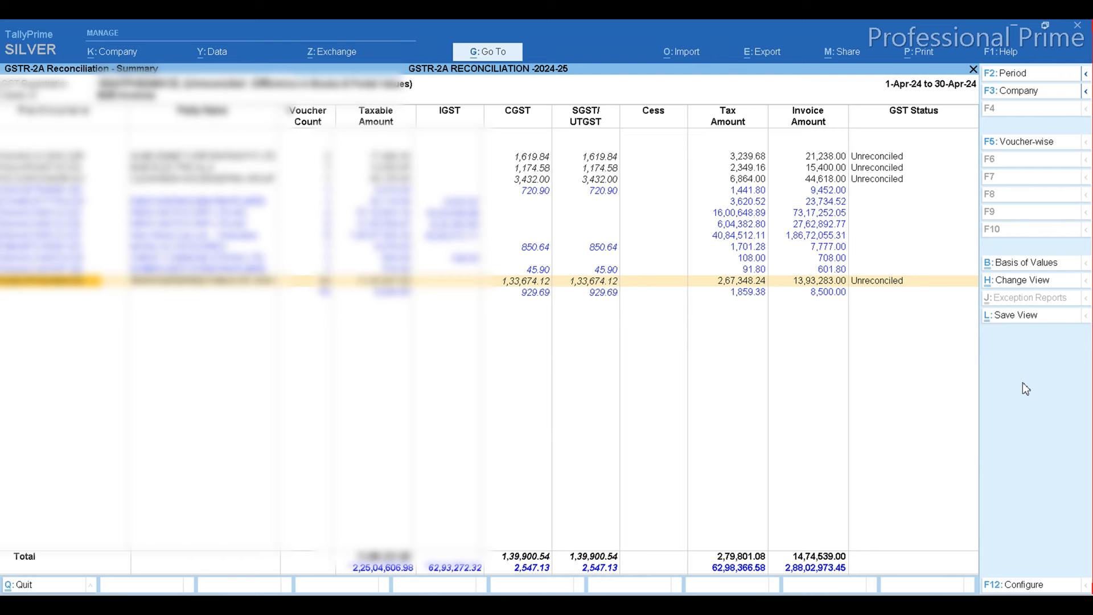
left_click(839, 295)
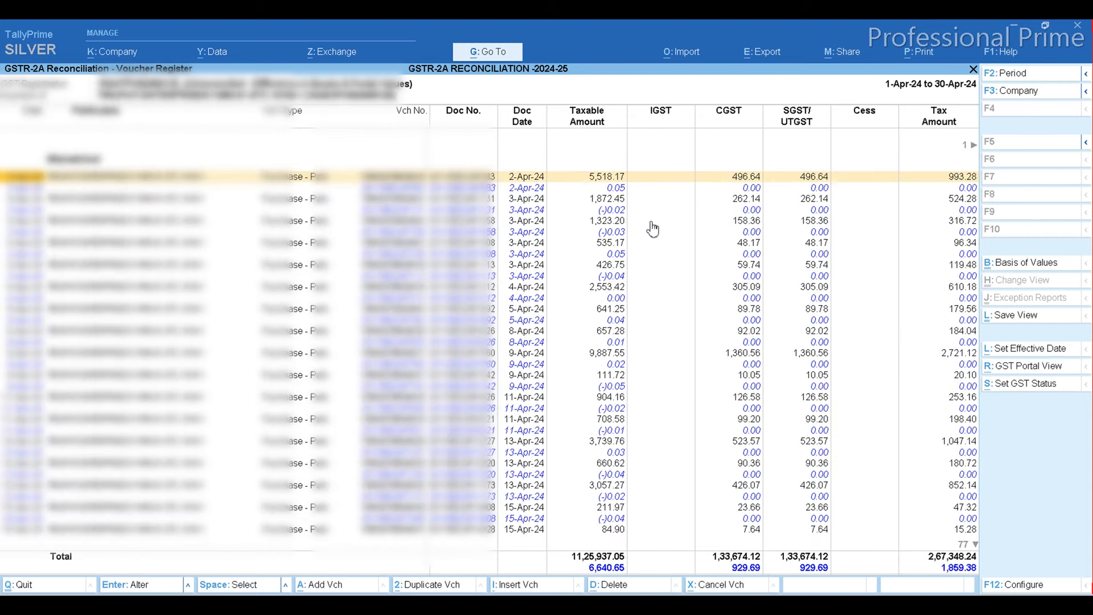
- Select all of this party's mismatched vouchers, set their GST status to Reconciled and return to the summary
key("ctrl+space")
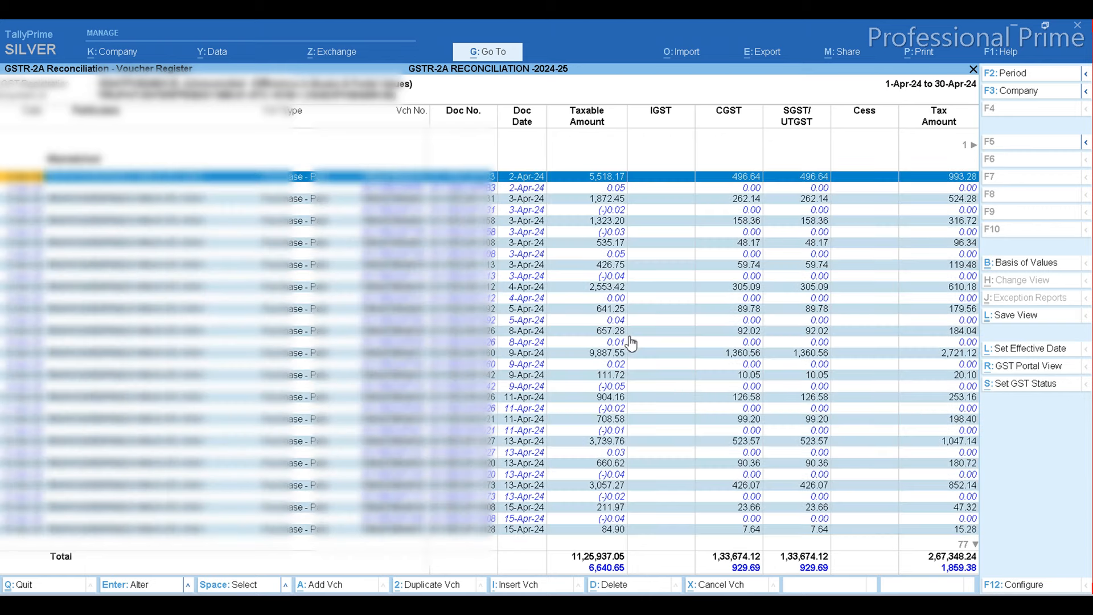
key("Down")
key("Down")
key("Down")
key("Down")
key("Down")
key("Down")
key("Down")
key("Down")
key("Down")
key("Down")
key("Down")
key("Down")
key("Down")
key("Down")
key("Down")
key("Down")
key("Down")
key("Down")
key("Down")
key("Down")
key("Down")
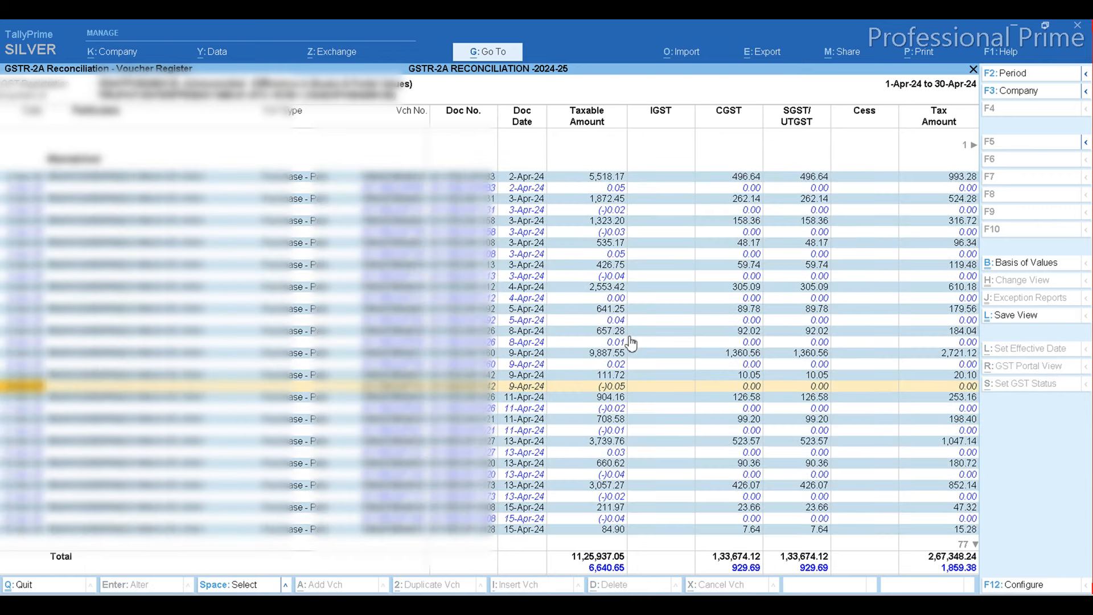
key("End")
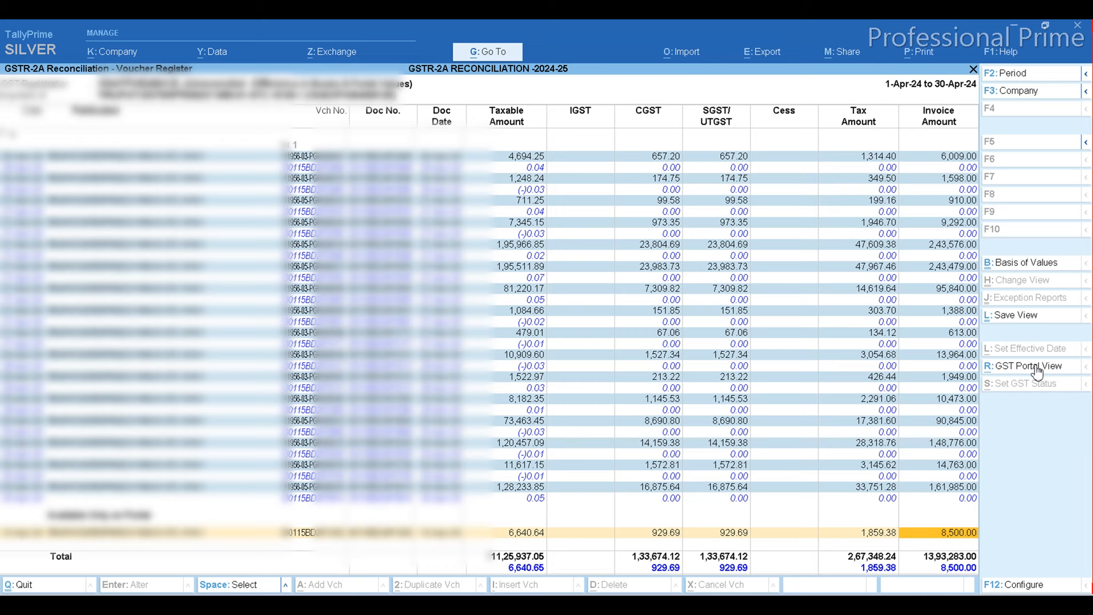
key("Up")
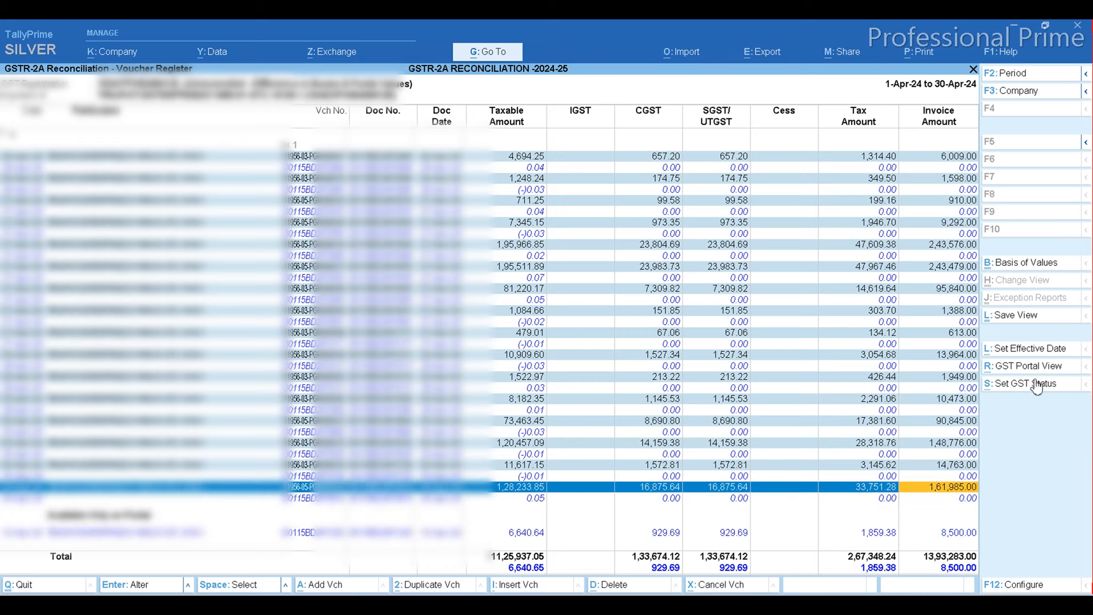
left_click(1034, 384)
key("Down")
key("Down")
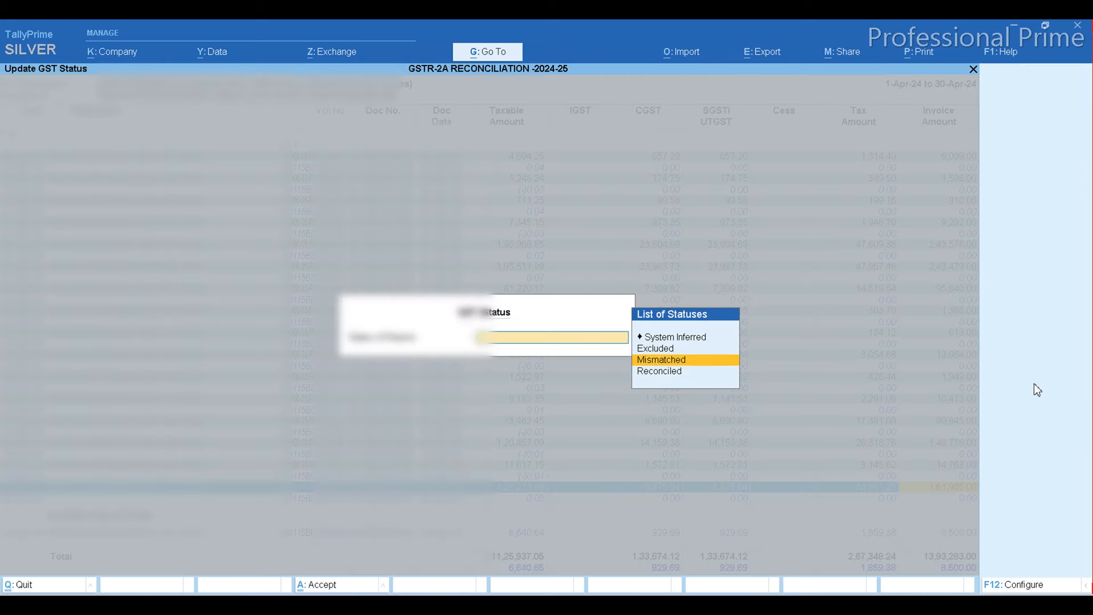
key("Down")
key("Return")
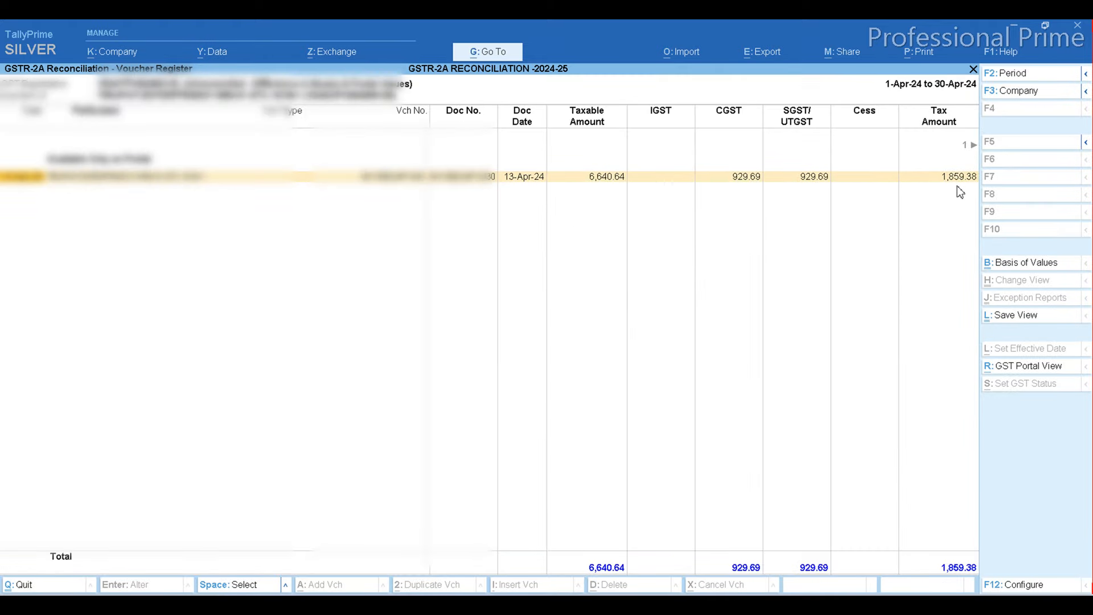
key("Escape")
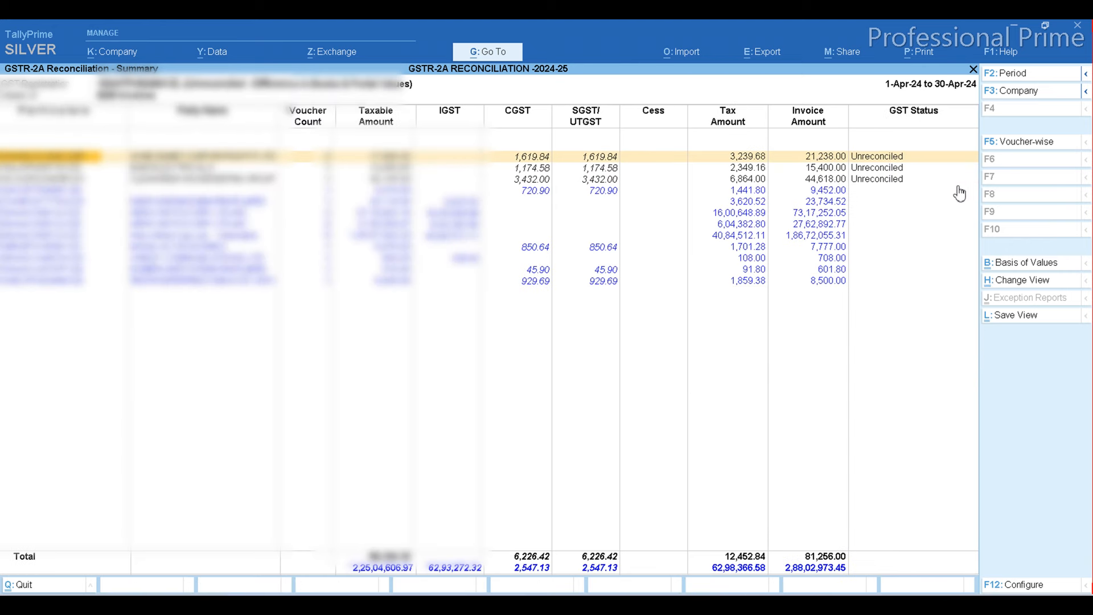
- Review the portal-only party entries remaining in the B2B Invoices summary, down to the last one
key("Down")
key("Down")
key("Down")
key("Down")
key("Down")
key("Down")
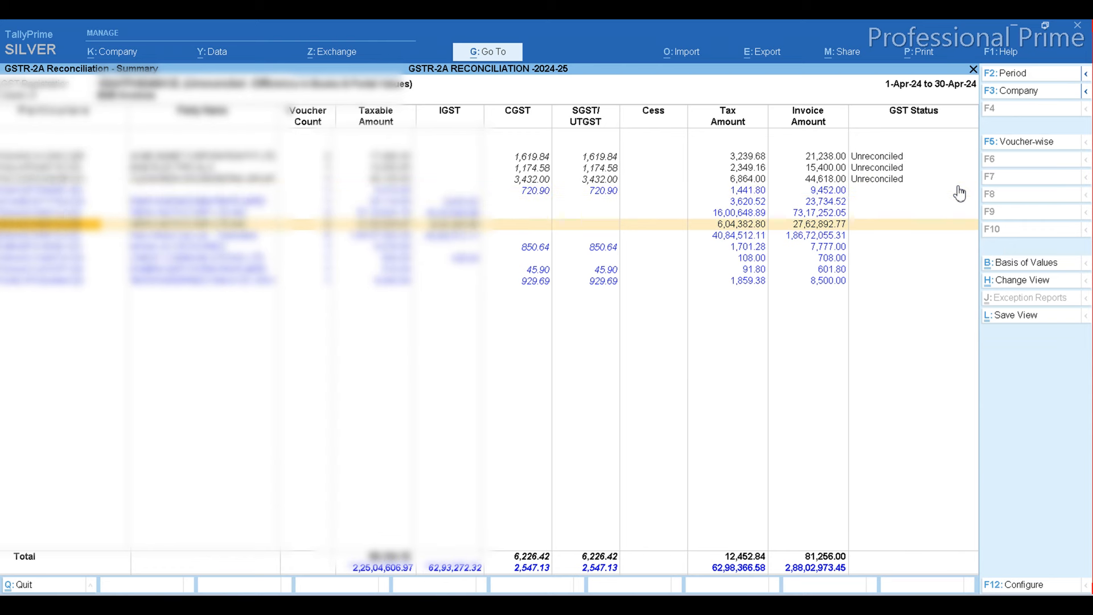
key("Down")
key("Down")
key("Down")
key("Down")
key("Down")
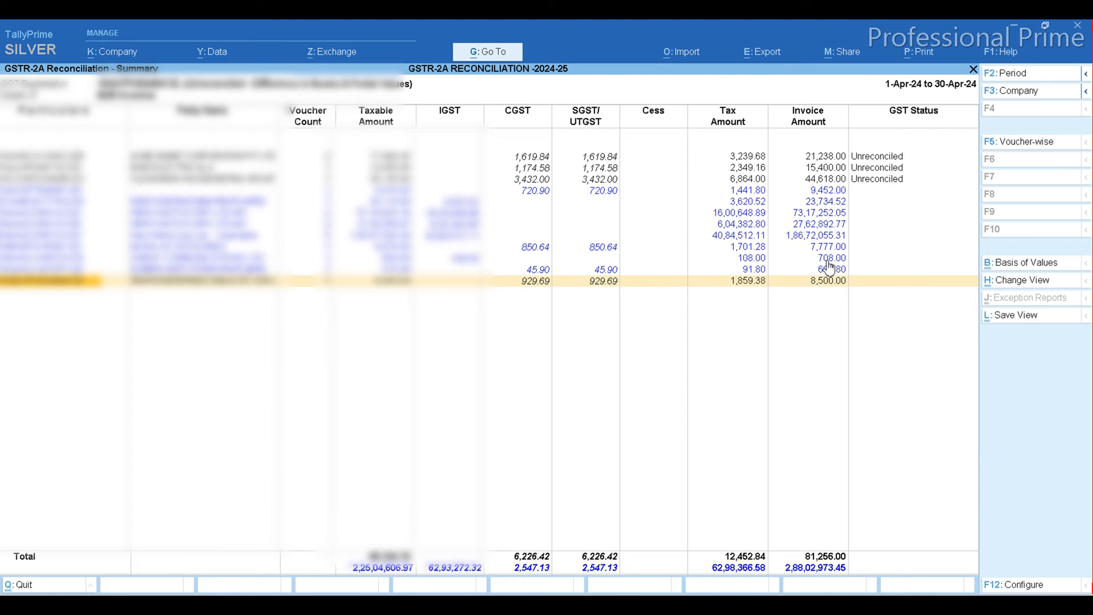
- Review the three entries still marked Unreconciled at the start of the B2B Invoices summary
key("Up")
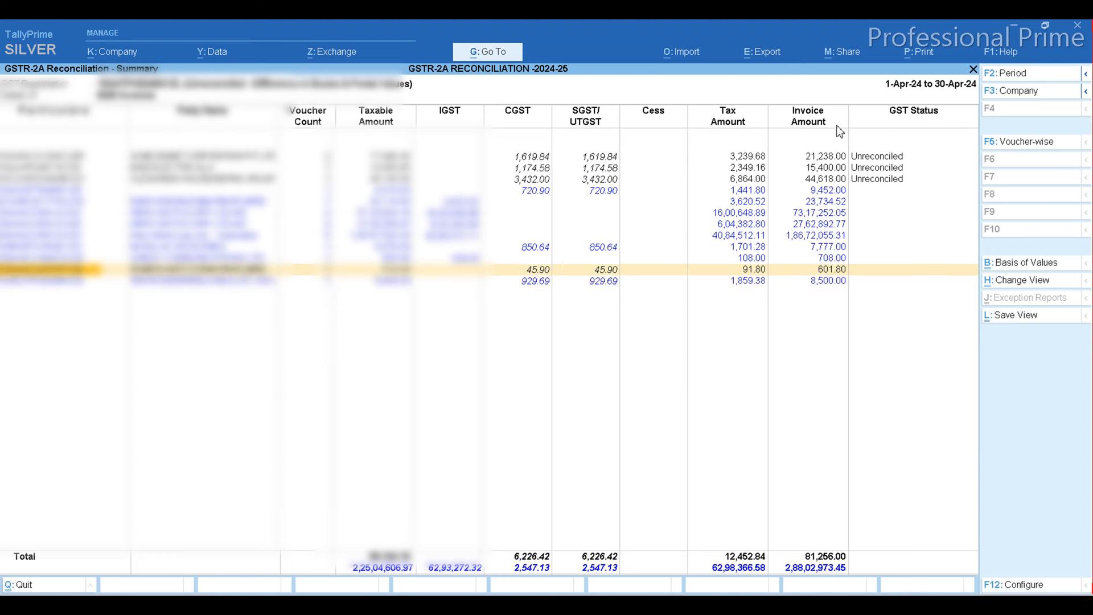
key("Up")
key("Up")
key("Up")
key("Up")
key("Up")
key("Up")
key("Up")
key("Up")
key("Up")
key("Up")
key("Down")
key("Down")
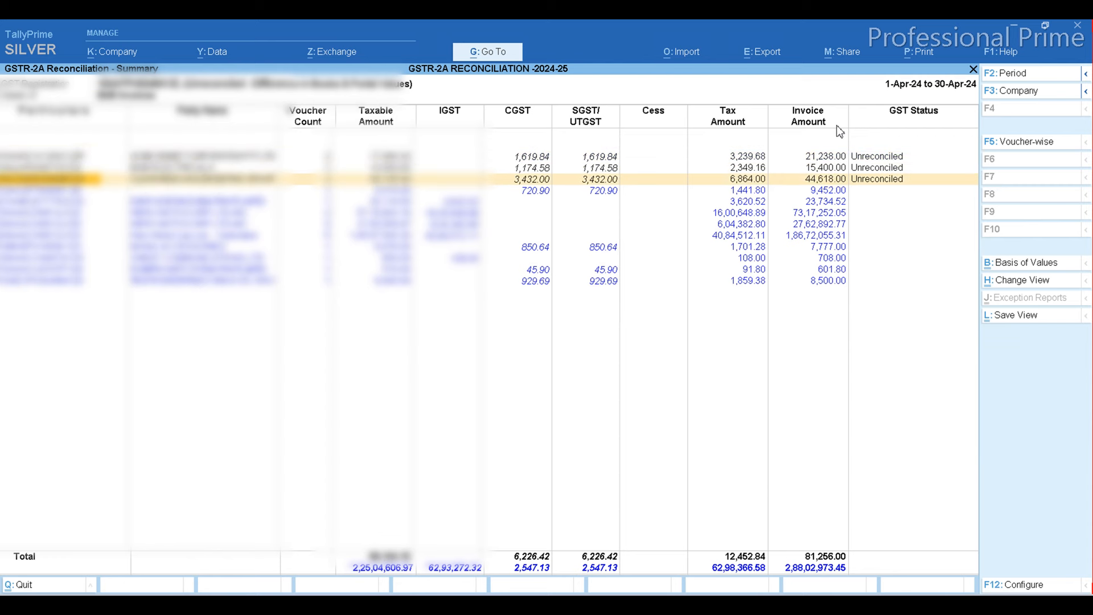
key("Up")
key("Up")
key("Down")
key("Down")
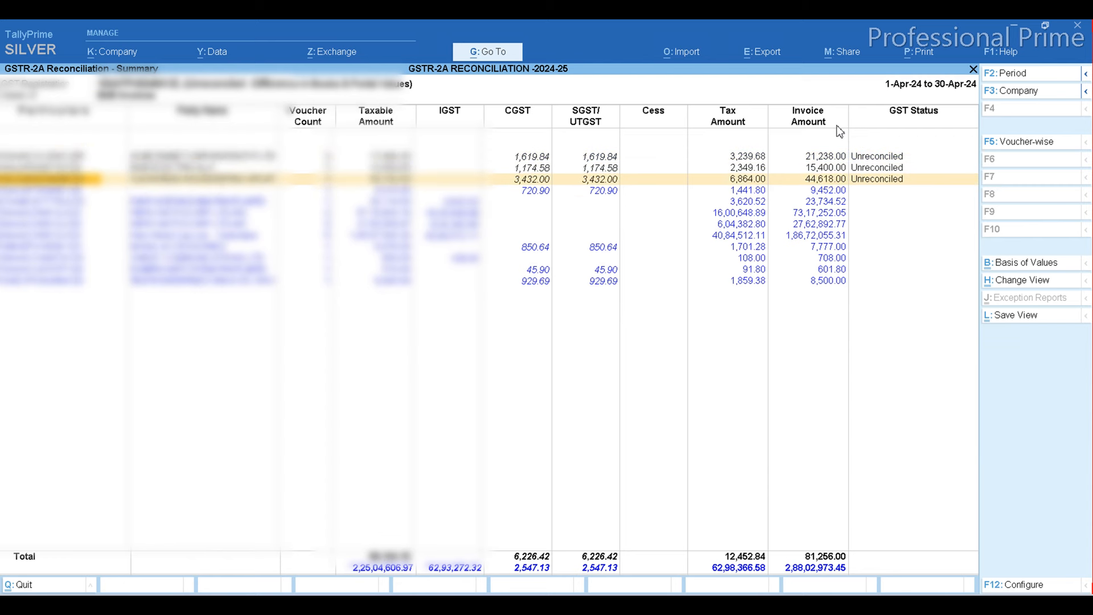